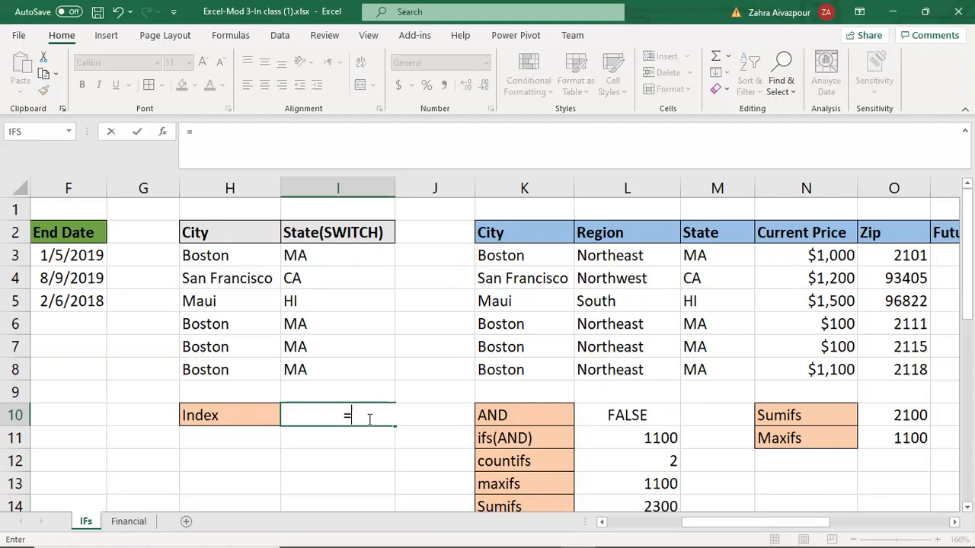
Step: Enter an INDEX formula in I10 that returns row 4, column 2 of the range K2:L8
text(index)
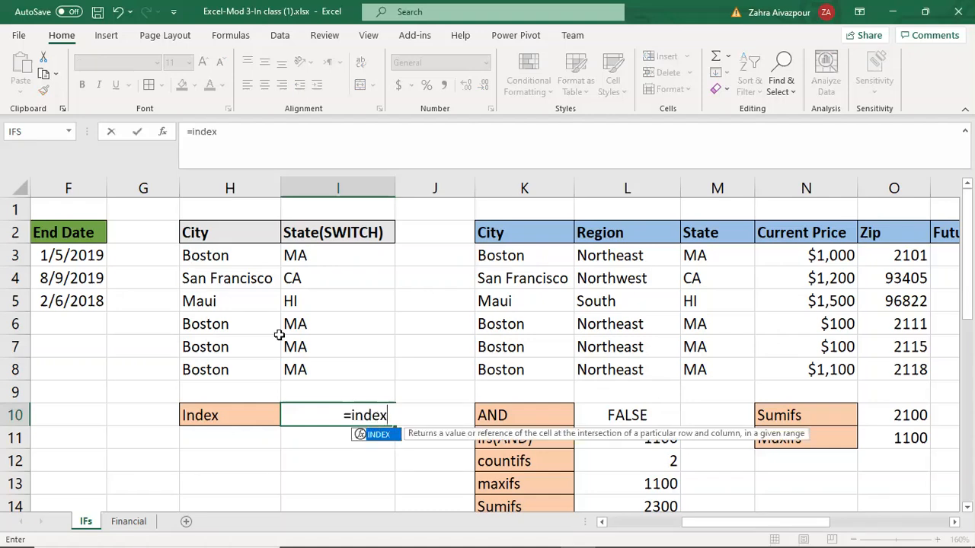
double_click(379, 434)
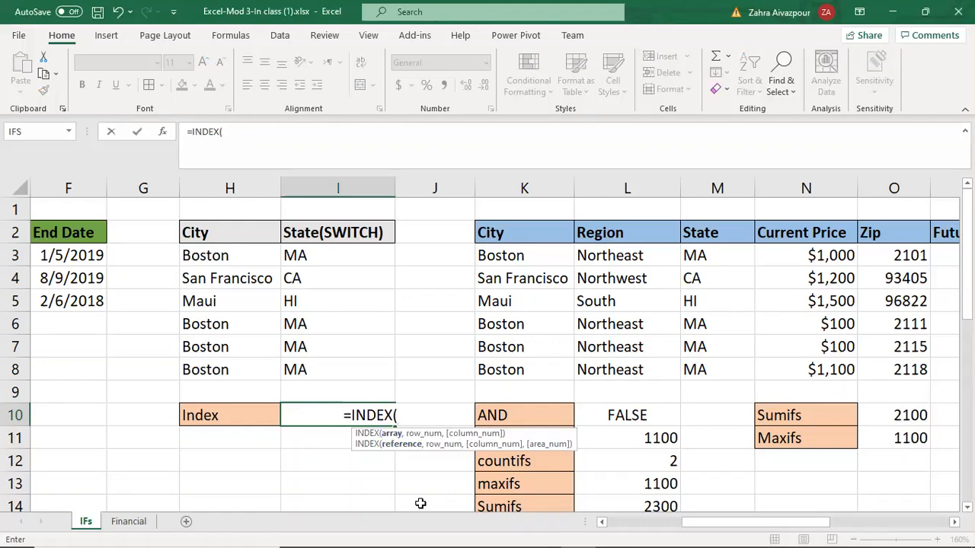
click(503, 233)
drag(575, 237, 639, 364)
text(,)
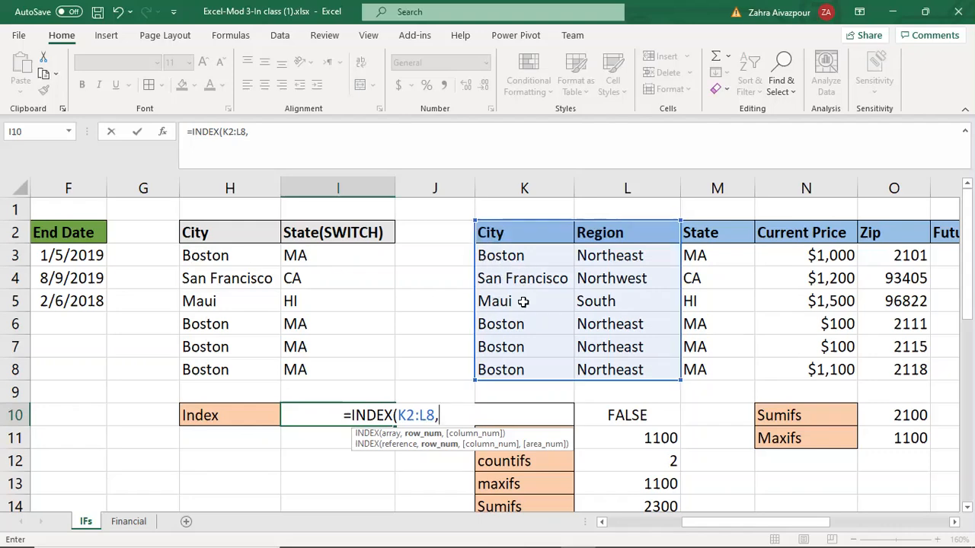
text(4,)
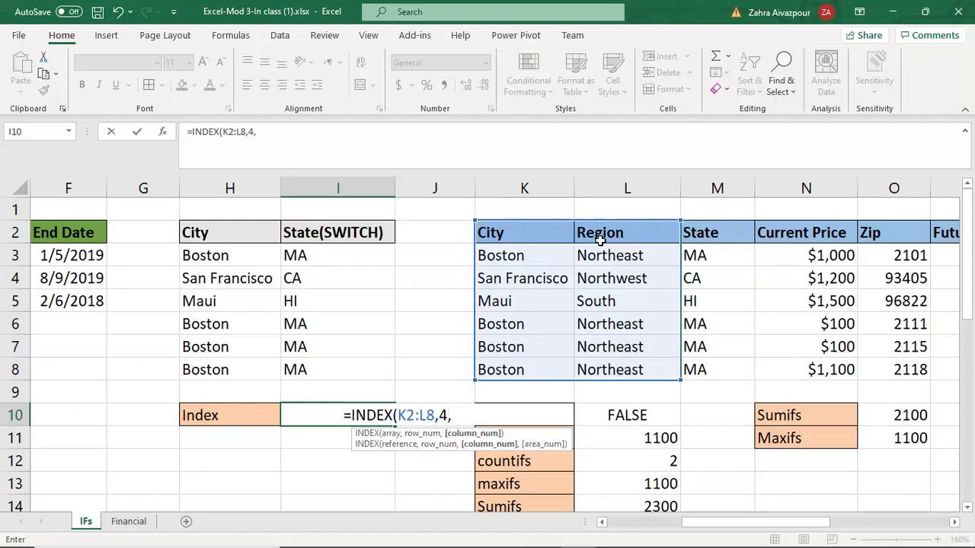
text(2))
key(Return)
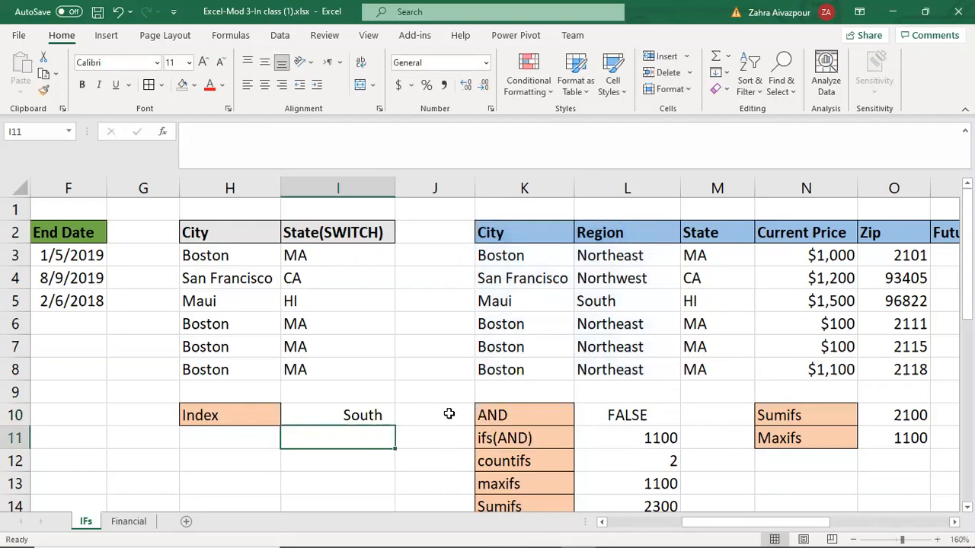
Step: Scroll across and down the worksheet to review the data table and the summary cells
click(411, 415)
click(339, 442)
click(420, 441)
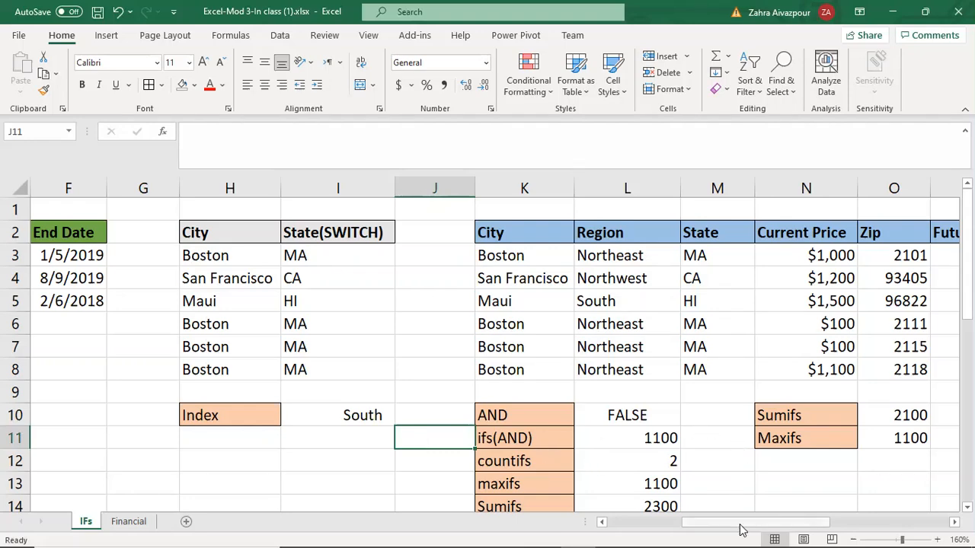
drag(740, 525, 751, 523)
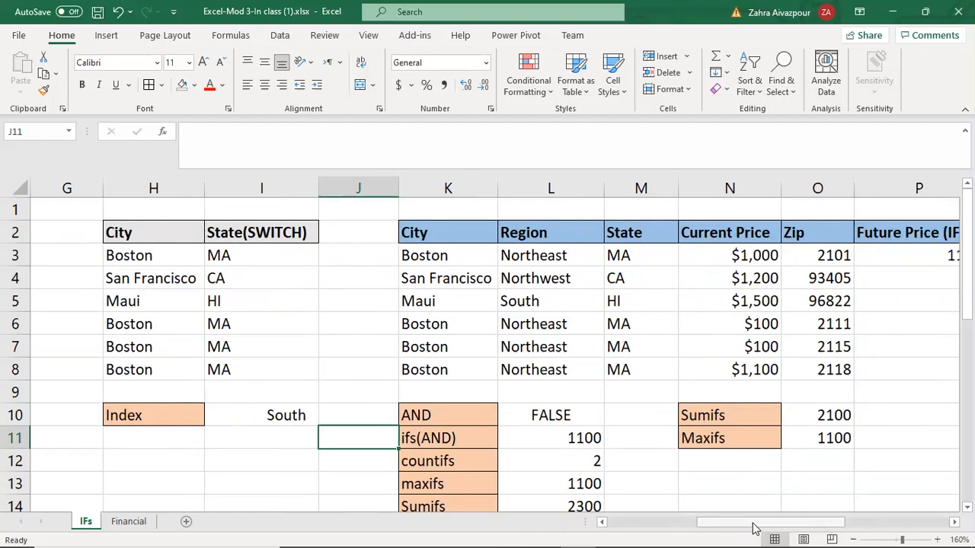
scroll(730, 497, right, 1)
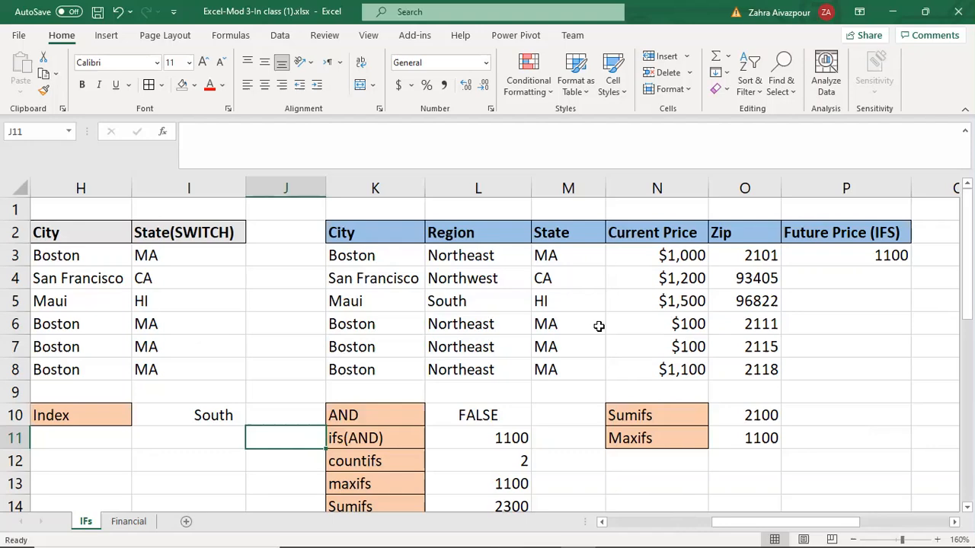
scroll(598, 326, down, 1)
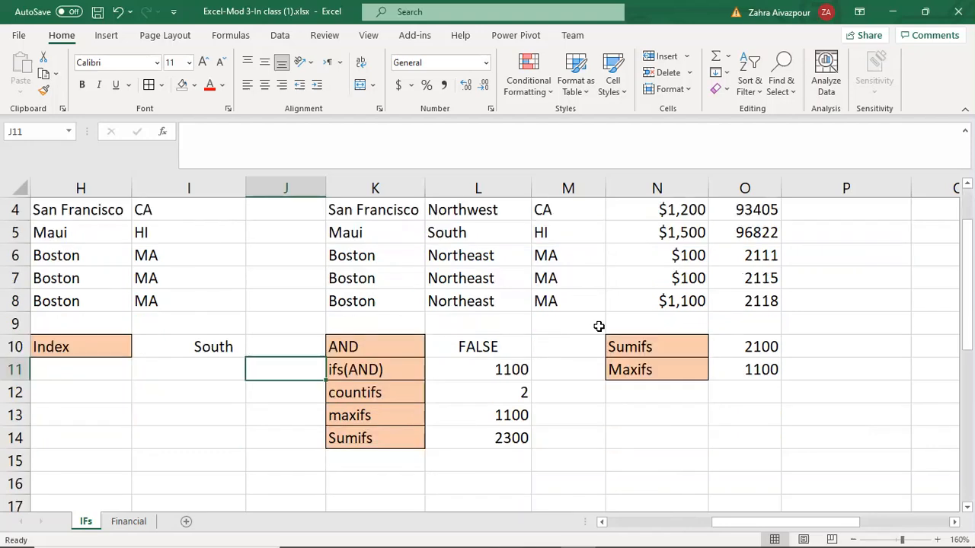
scroll(598, 326, up, 1)
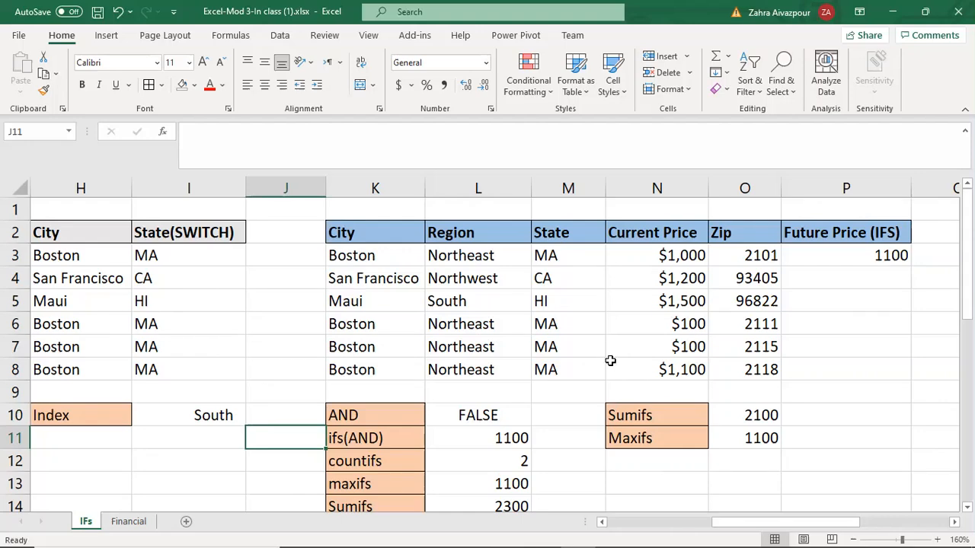
scroll(609, 364, down, 1)
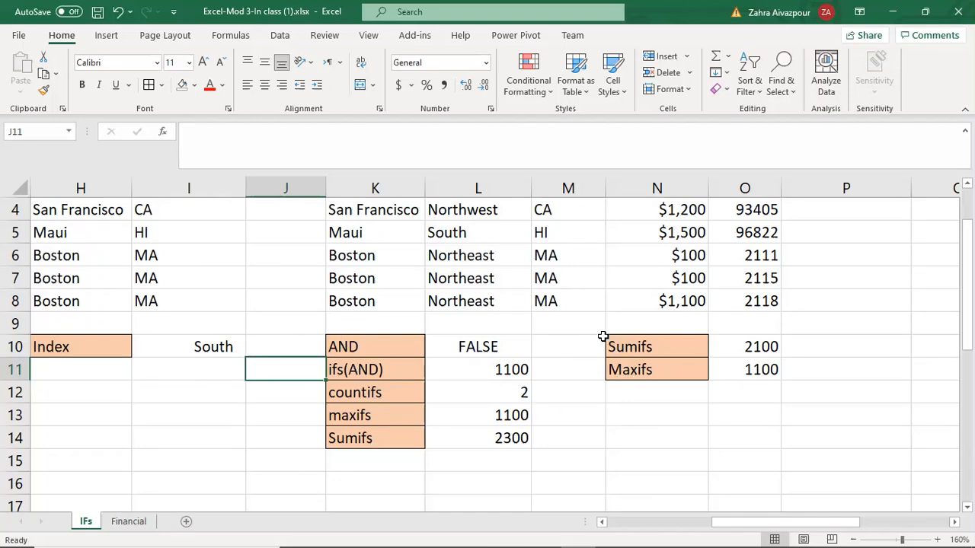
scroll(602, 348, up, 1)
scroll(624, 358, down, 1)
Step: Examine the AND formula in L10 by opening it in the formula bar
click(570, 350)
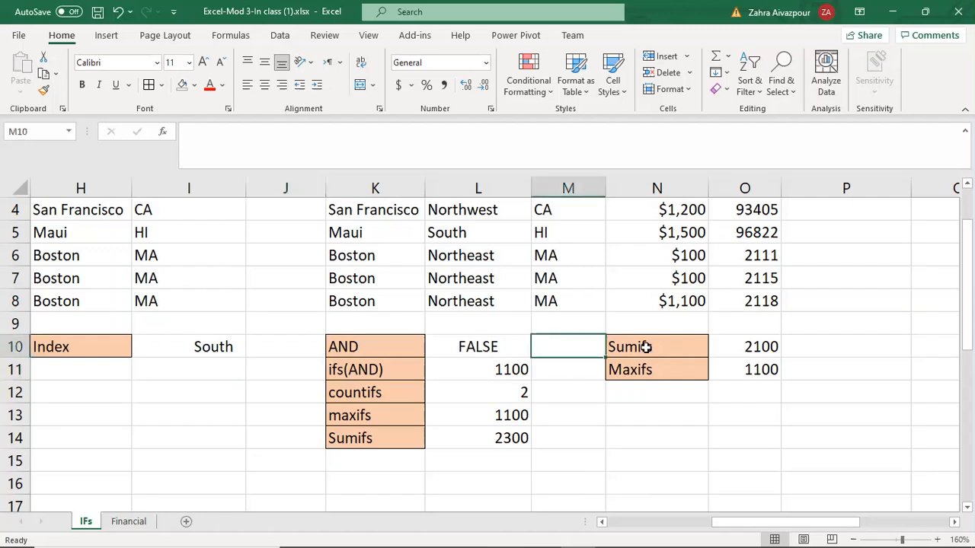
click(815, 350)
click(369, 346)
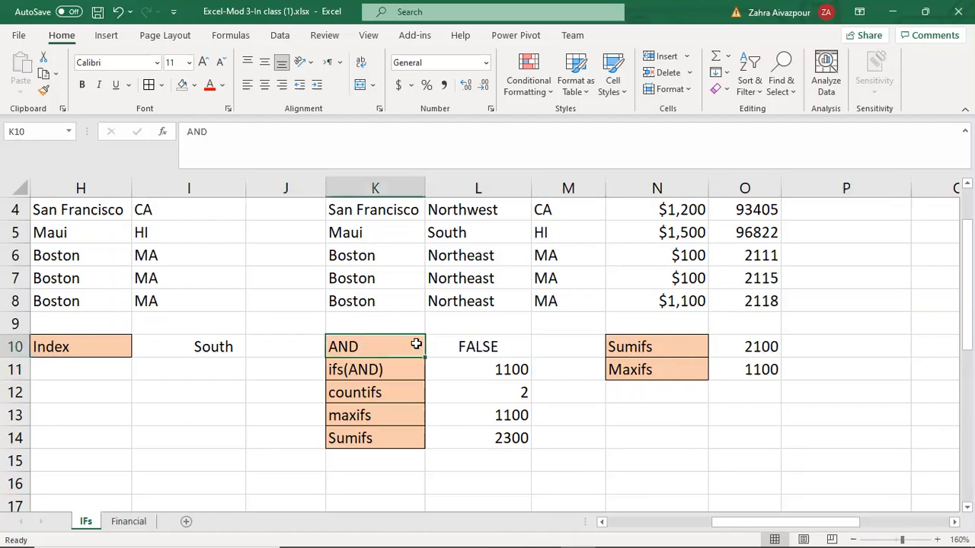
click(466, 346)
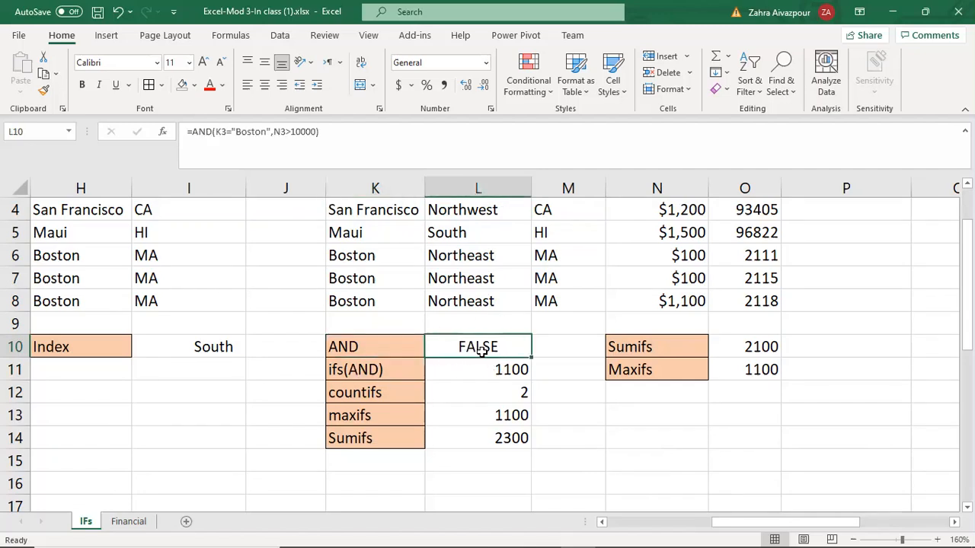
click(563, 348)
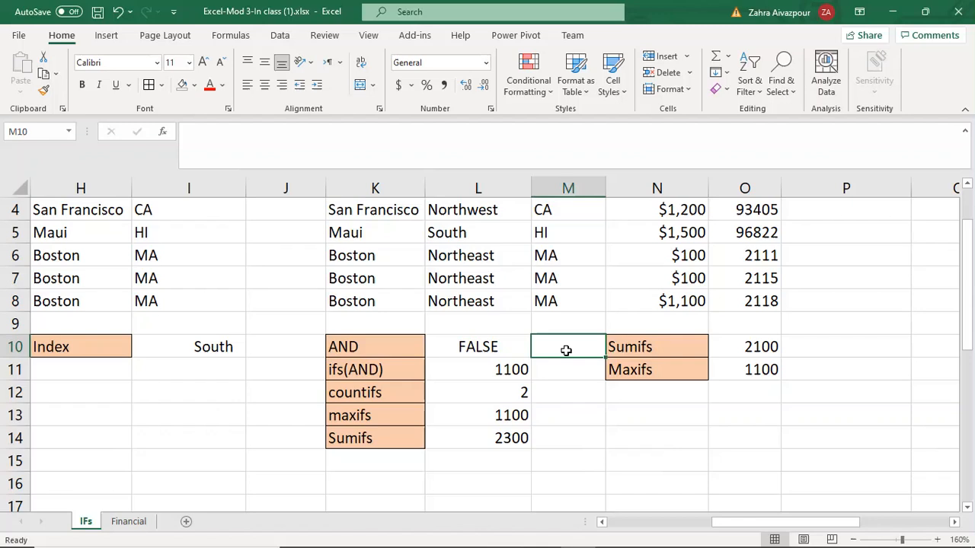
click(499, 344)
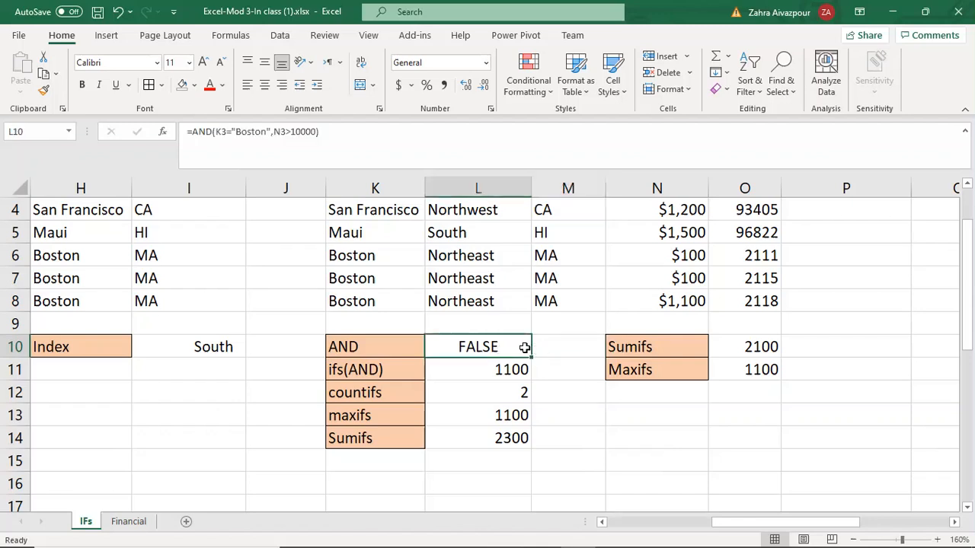
click(575, 346)
click(576, 325)
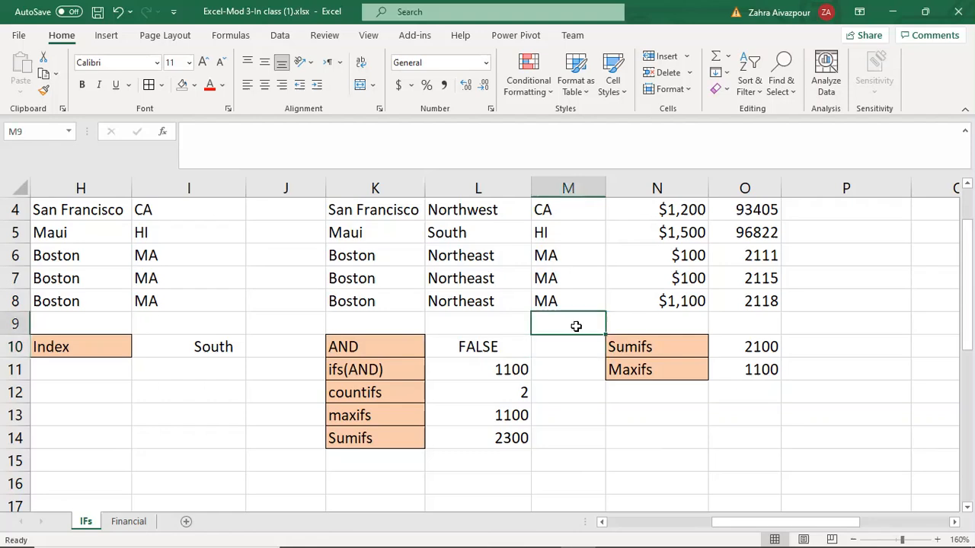
scroll(584, 329, up, 1)
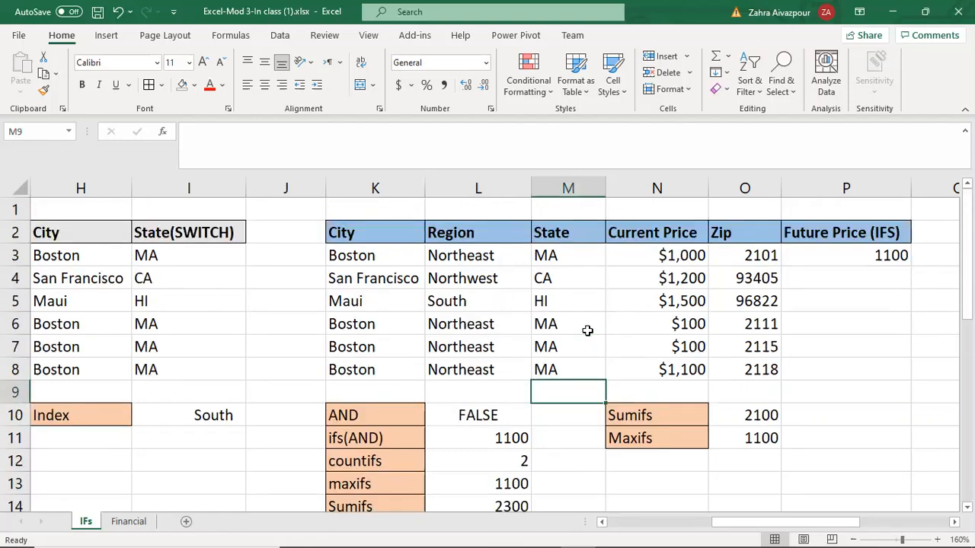
scroll(588, 330, down, 1)
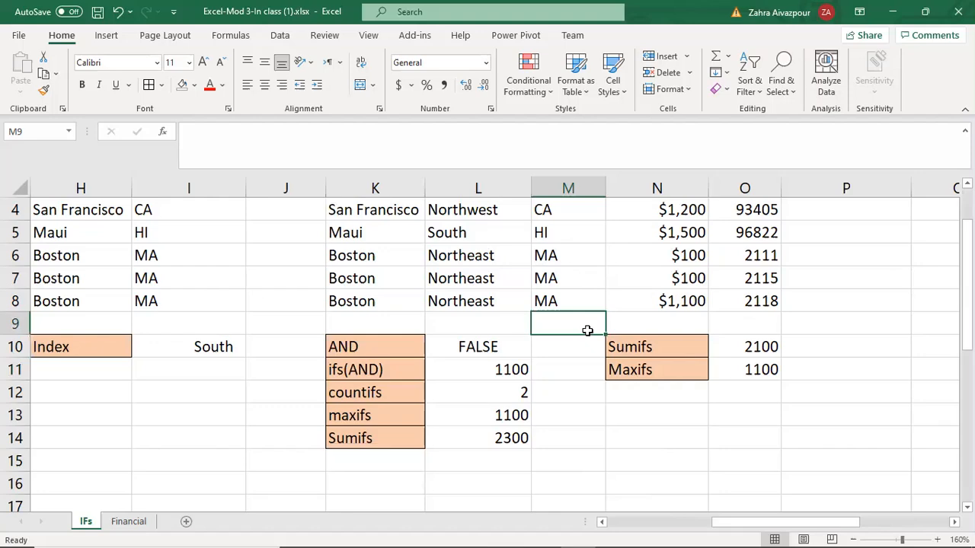
scroll(587, 331, up, 1)
click(403, 412)
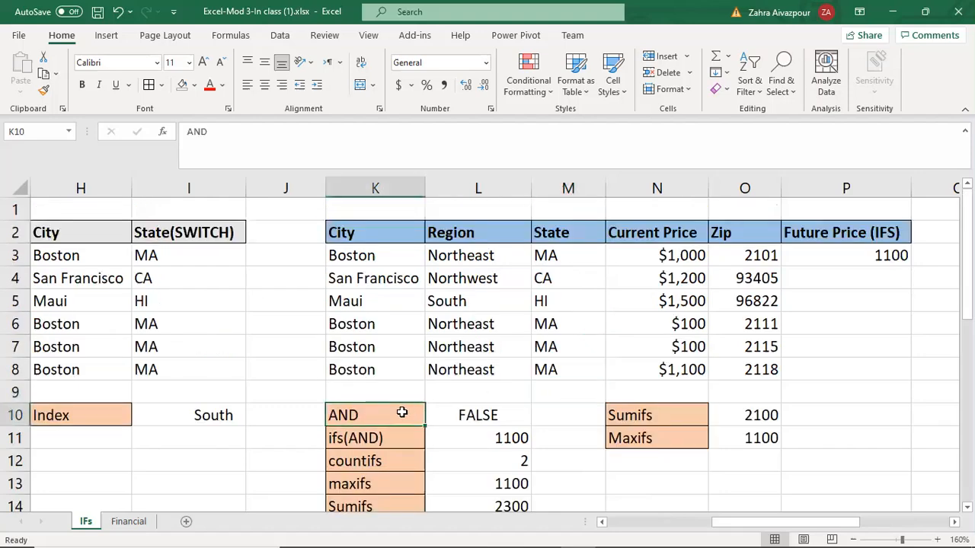
click(517, 417)
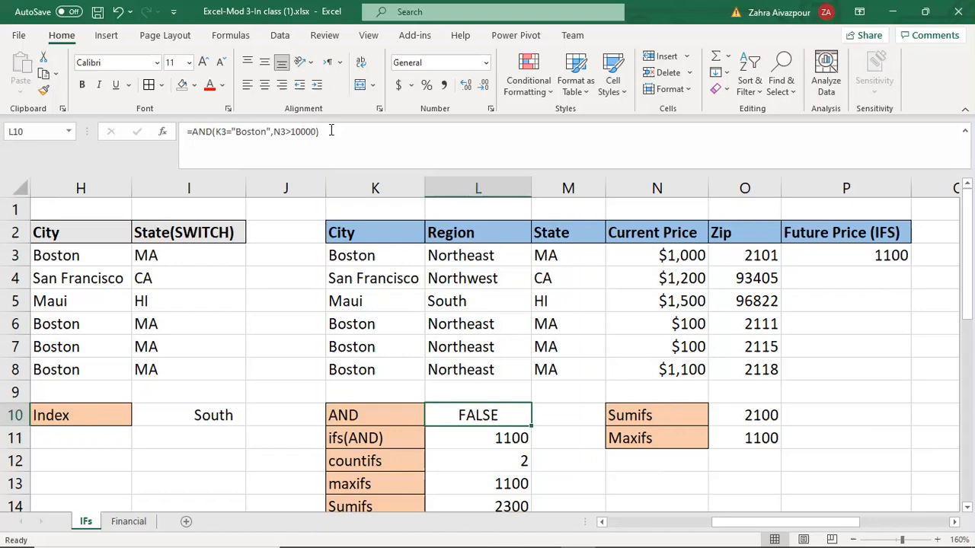
drag(331, 131, 190, 142)
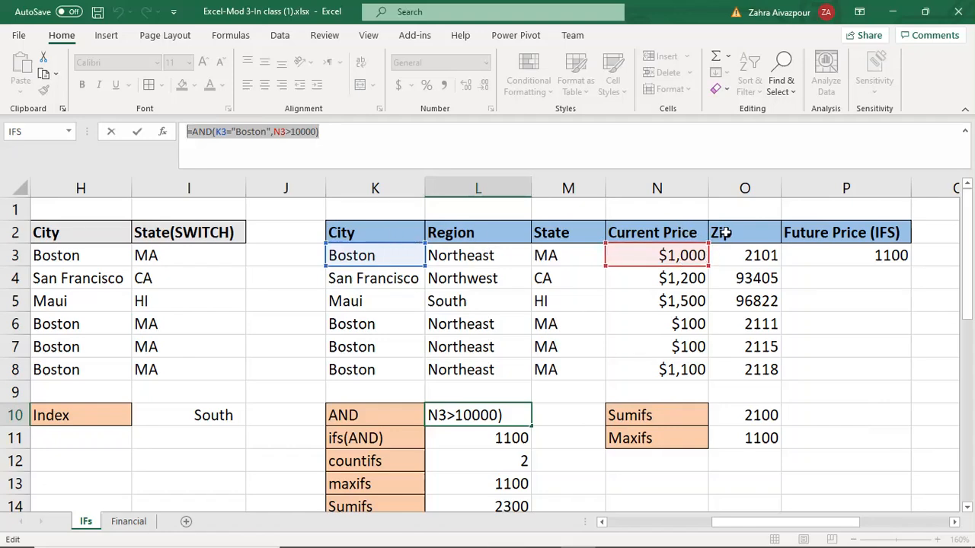
click(329, 134)
key(Return)
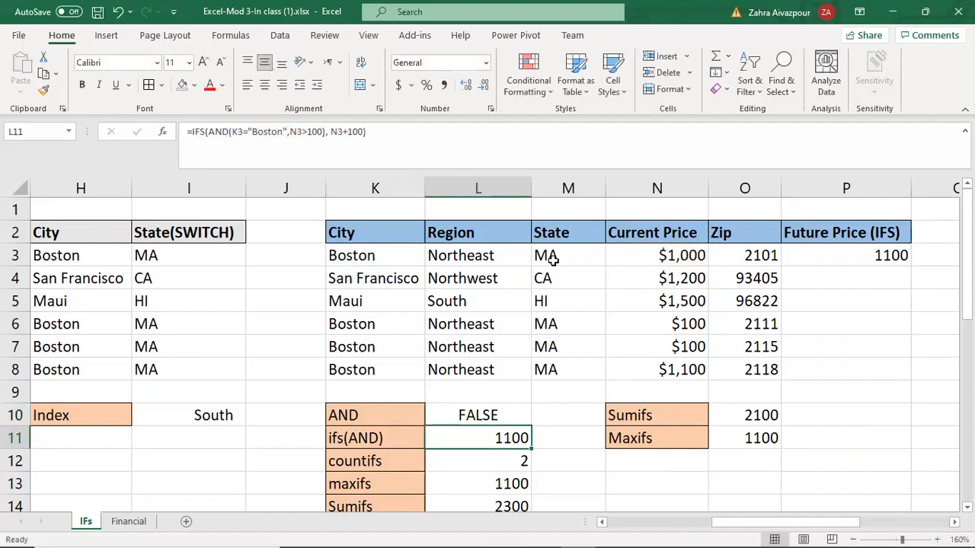
Step: Enter an OR formula in M10 testing whether K3 equals "Boston" or N3 is greater than 10000
click(509, 423)
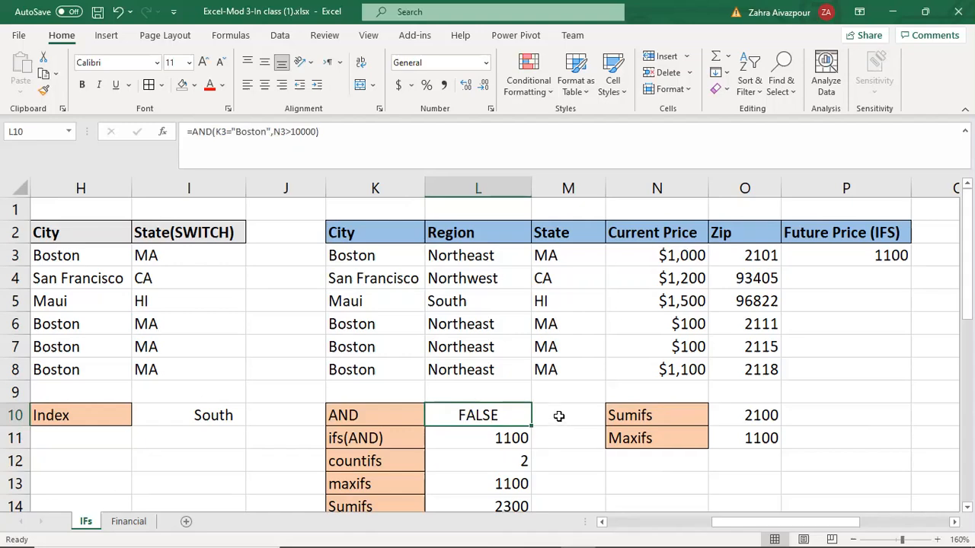
click(559, 415)
click(526, 415)
click(569, 421)
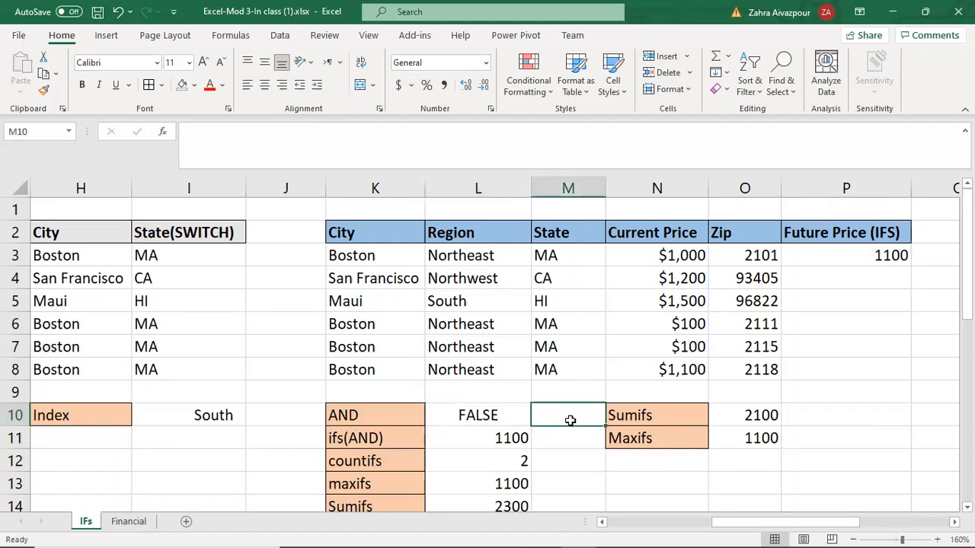
text(=r)
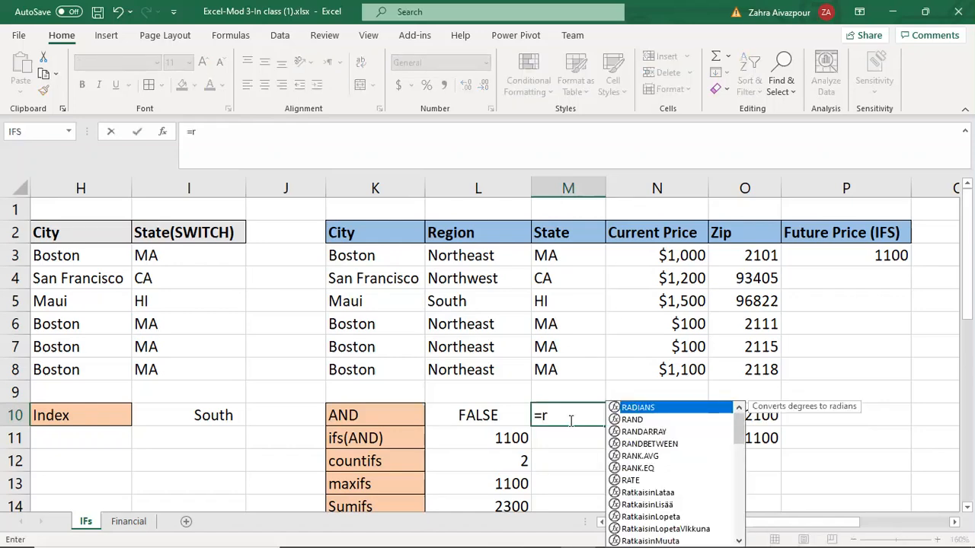
key(BackSpace)
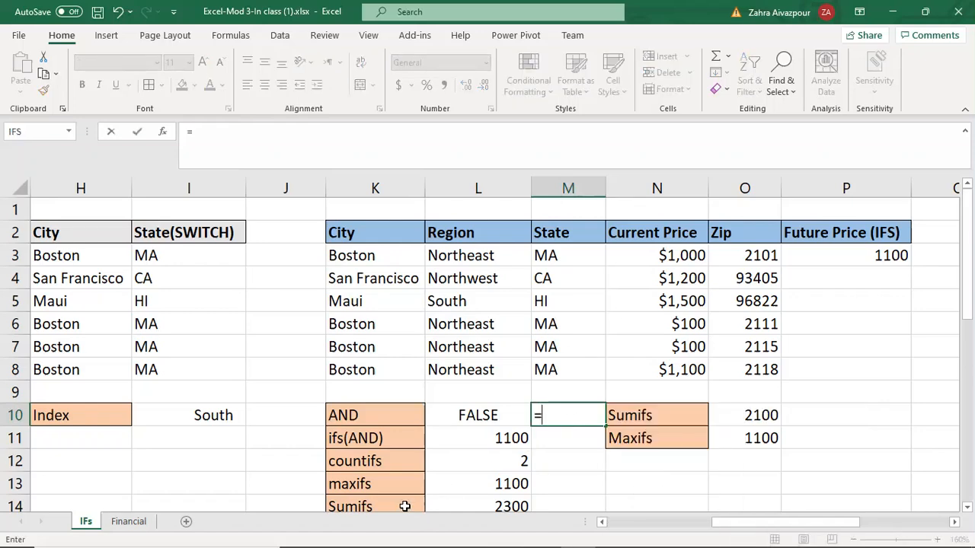
text(or)
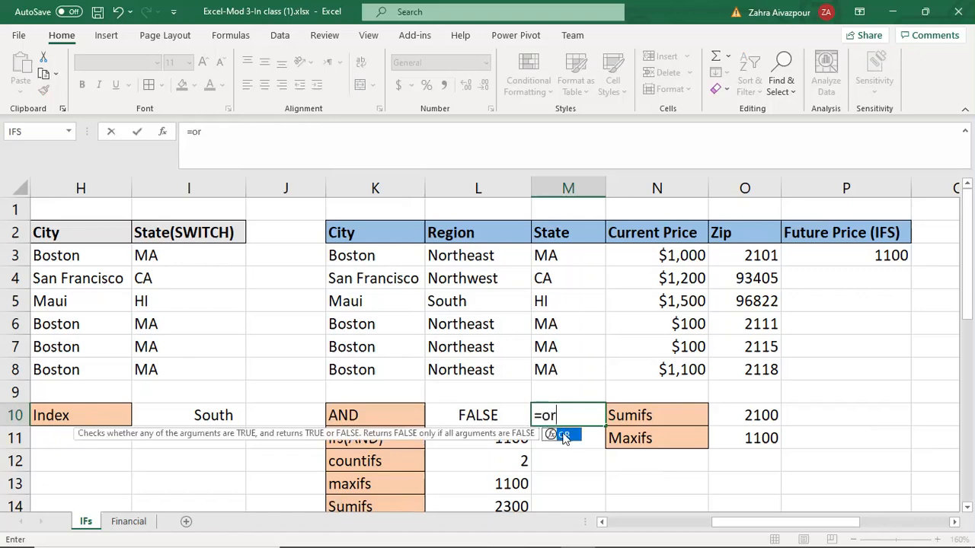
key(Tab)
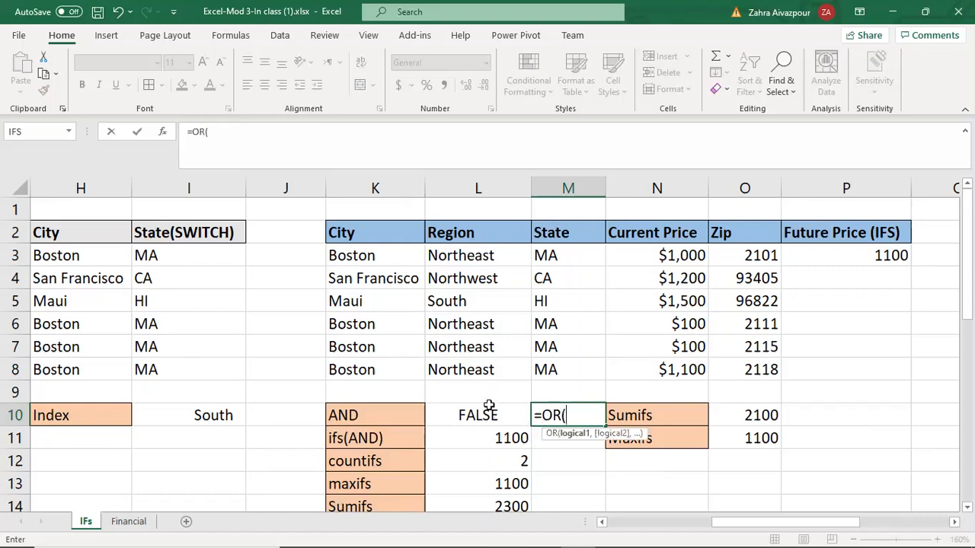
click(352, 258)
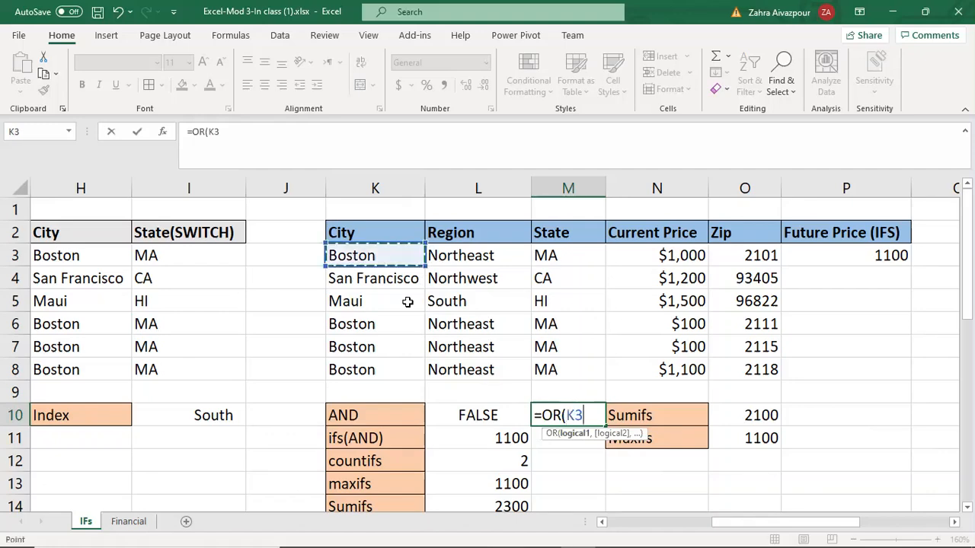
text(=")
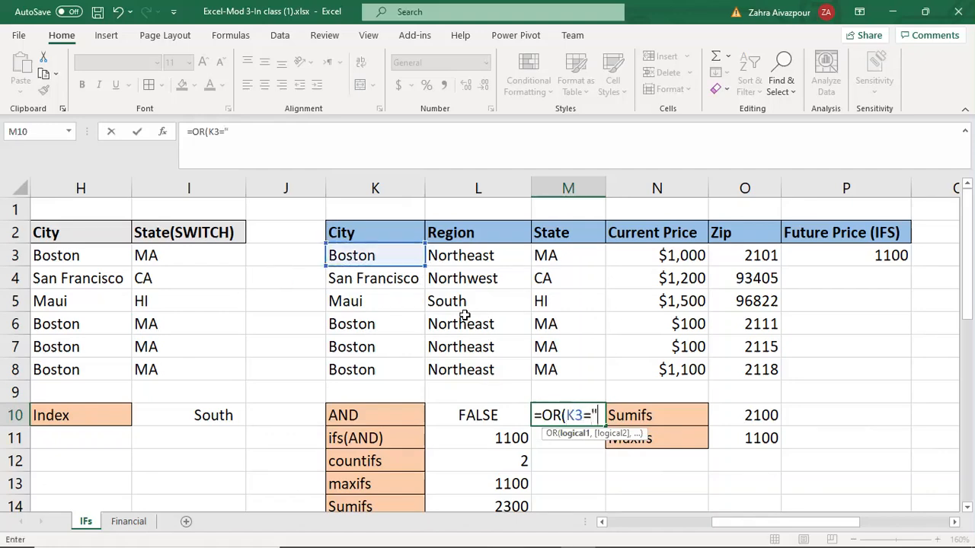
text(Boston)
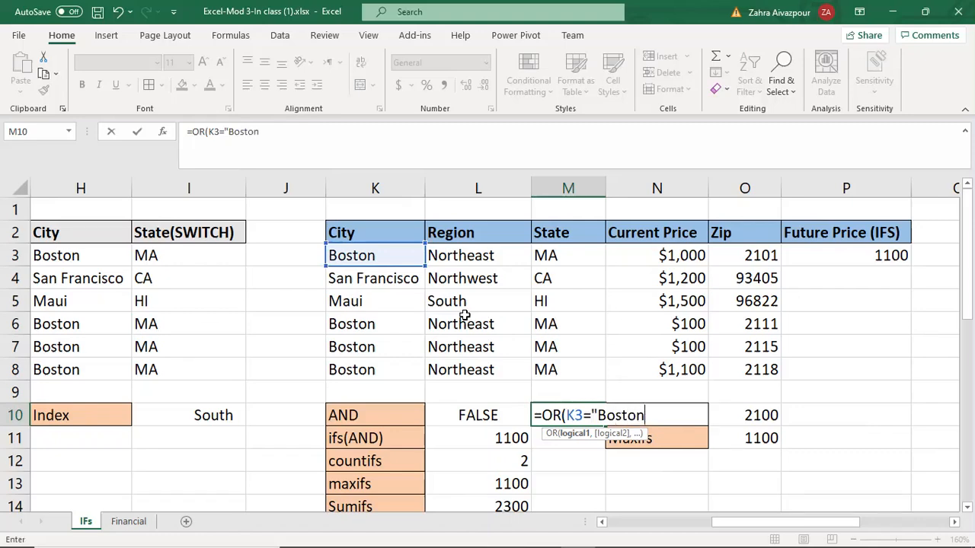
text(",)
click(661, 256)
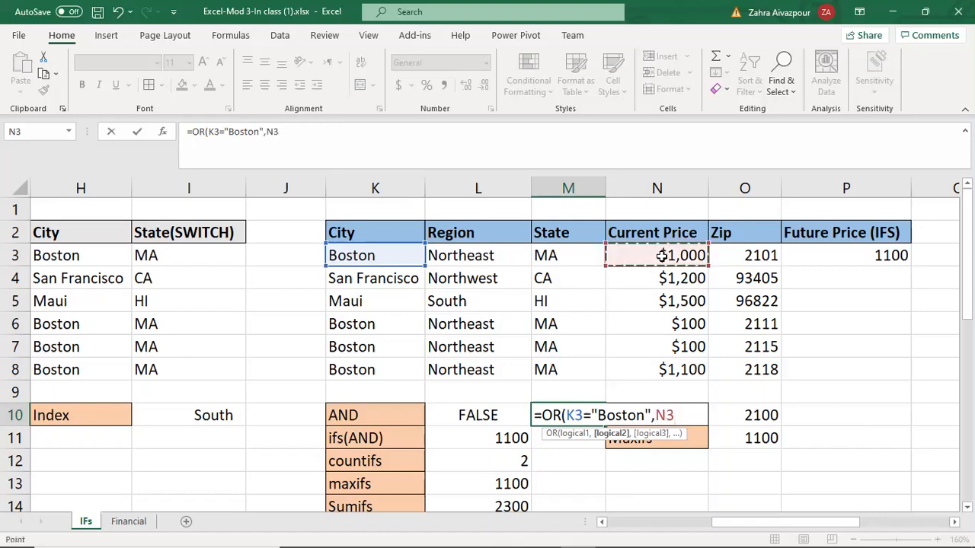
text(>1)
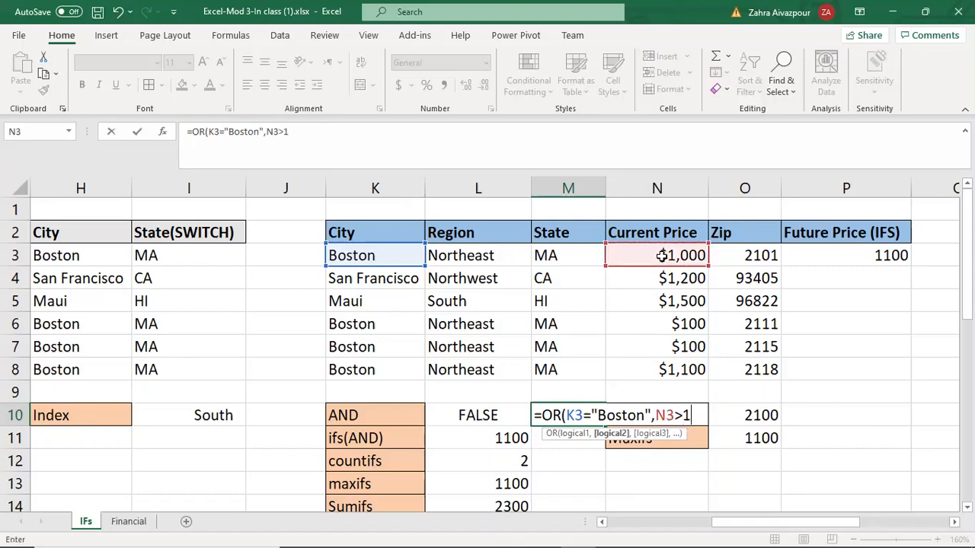
text(0000)
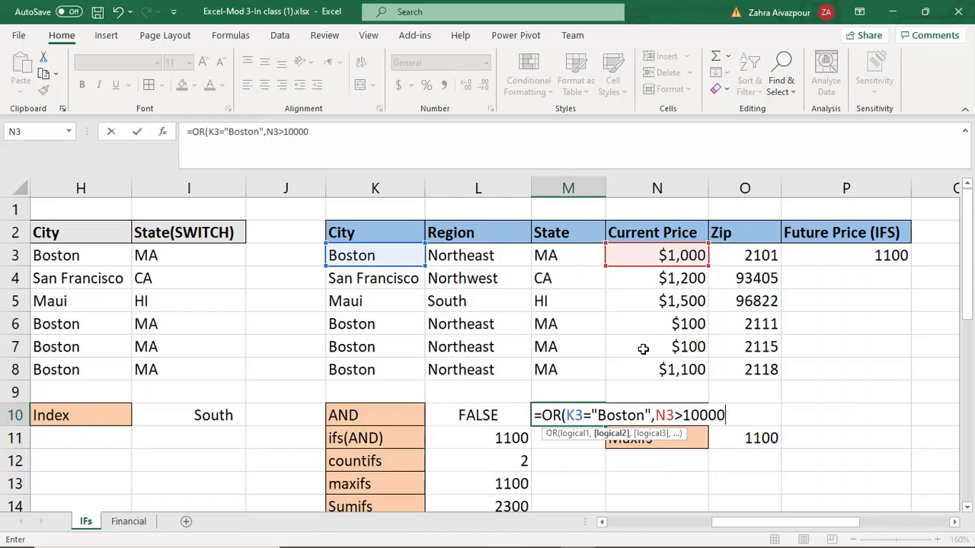
text())
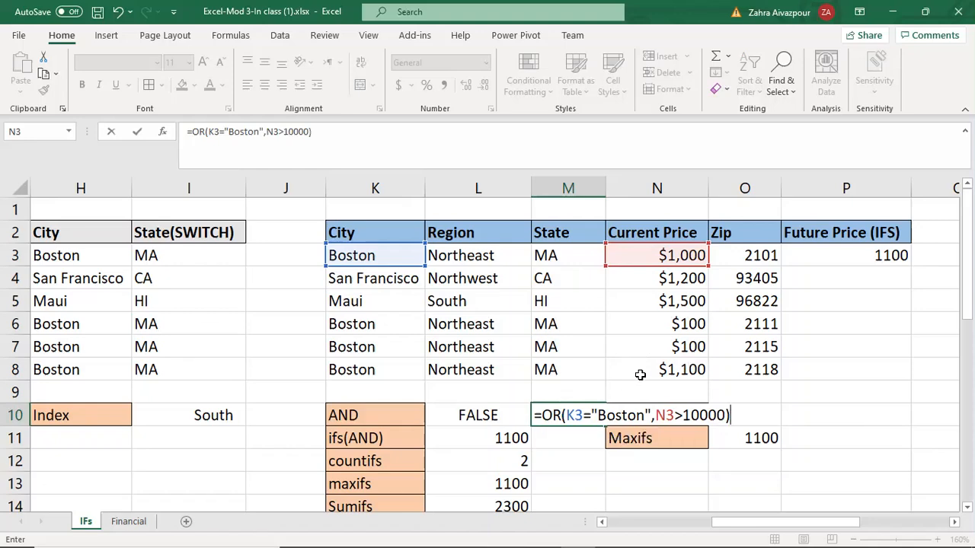
key(Return)
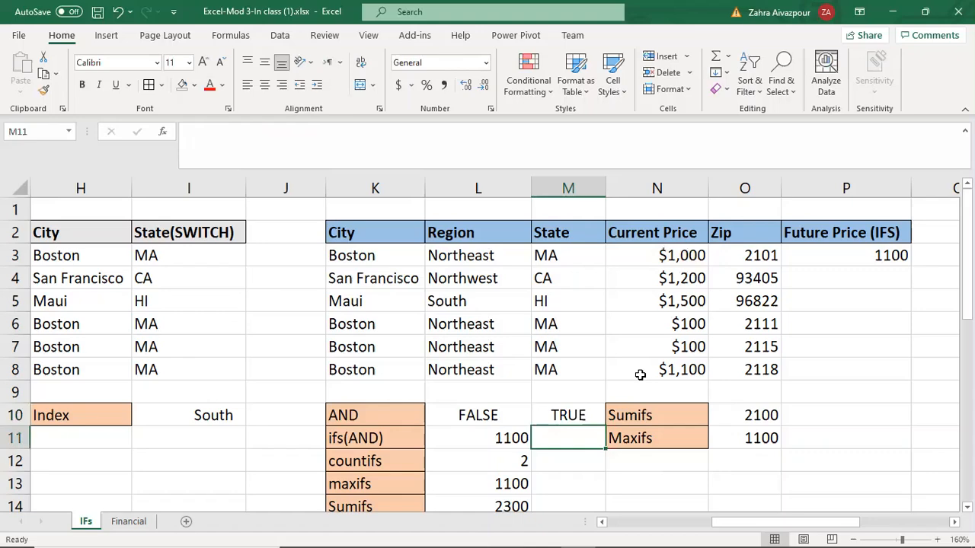
Step: Clear the OR formula from M10
click(583, 418)
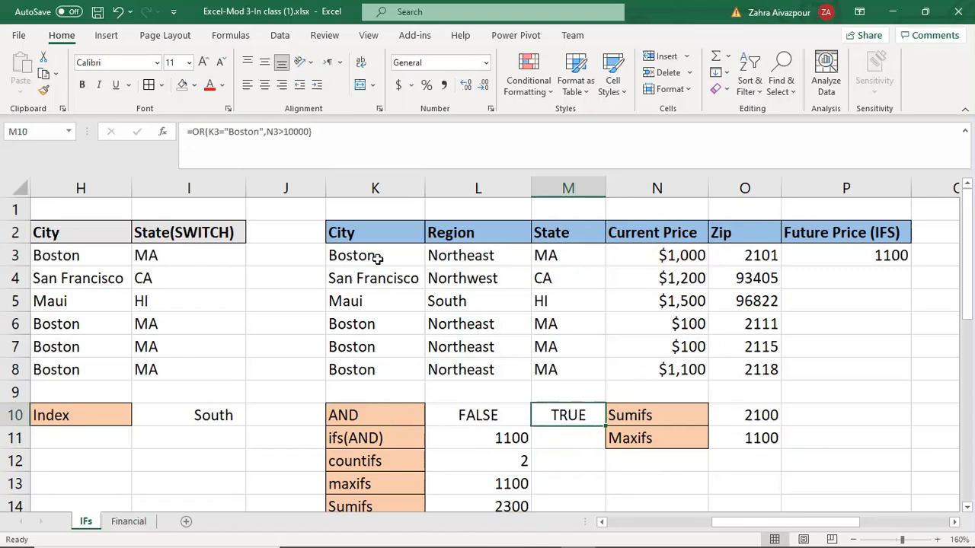
drag(321, 131, 179, 136)
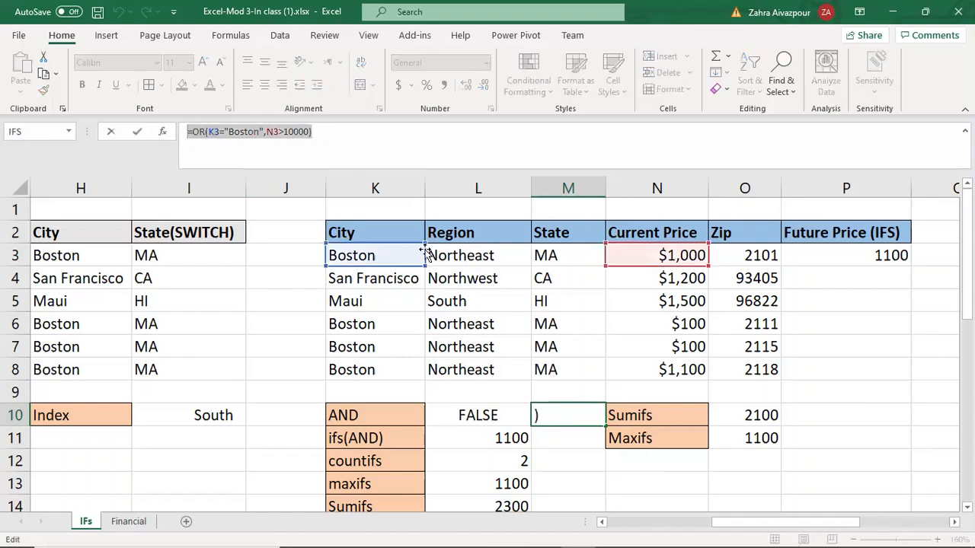
key(BackSpace)
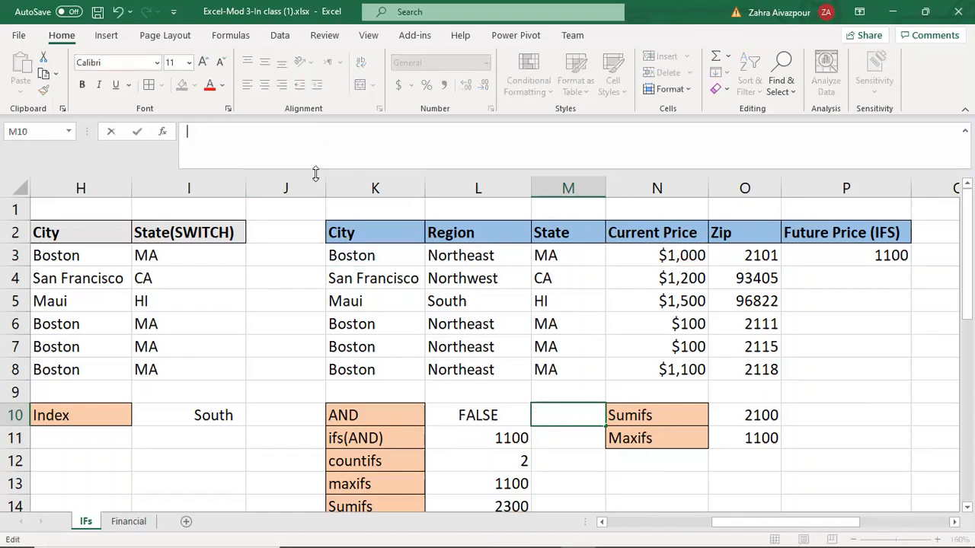
click(562, 431)
click(550, 413)
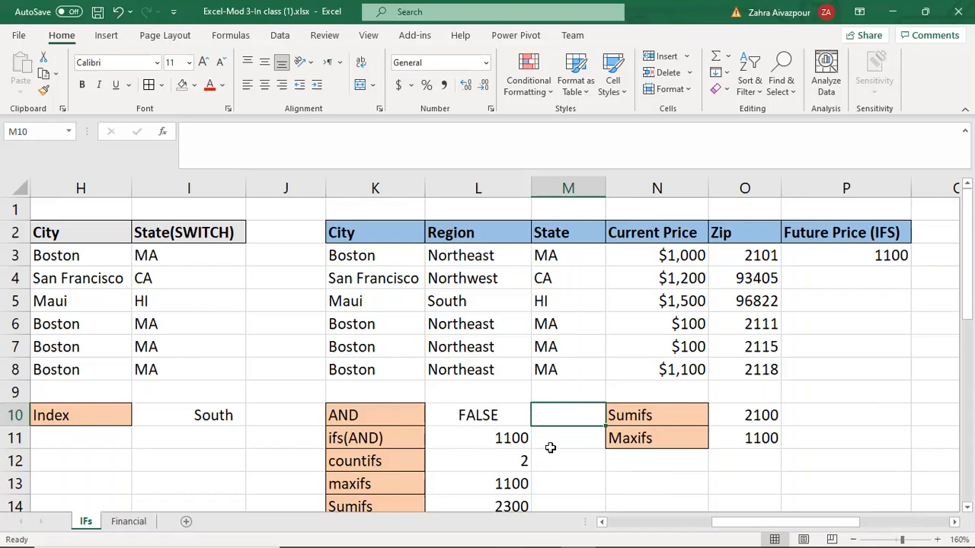
Step: Examine the IFS(AND) formula in L11 by opening it in the formula bar
click(495, 440)
click(391, 438)
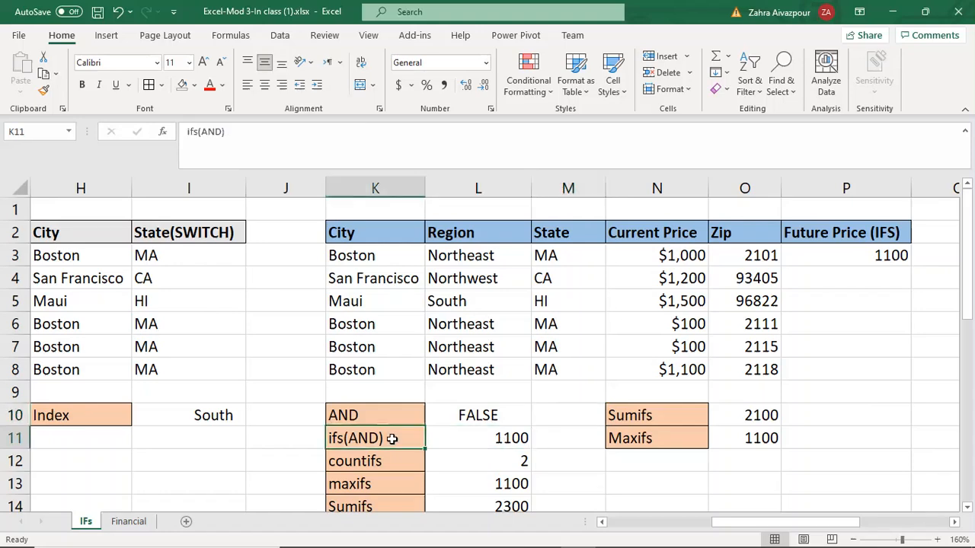
click(454, 439)
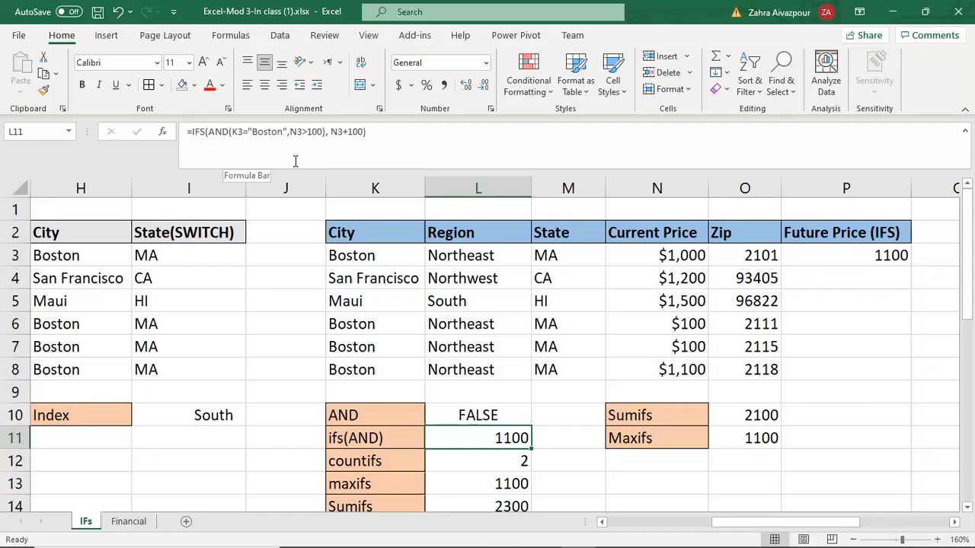
drag(384, 133, 170, 134)
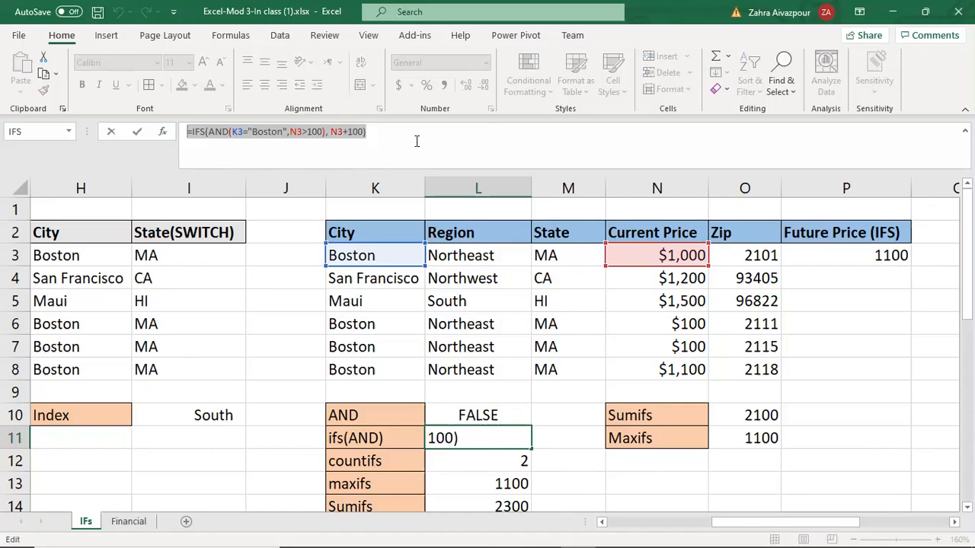
click(328, 134)
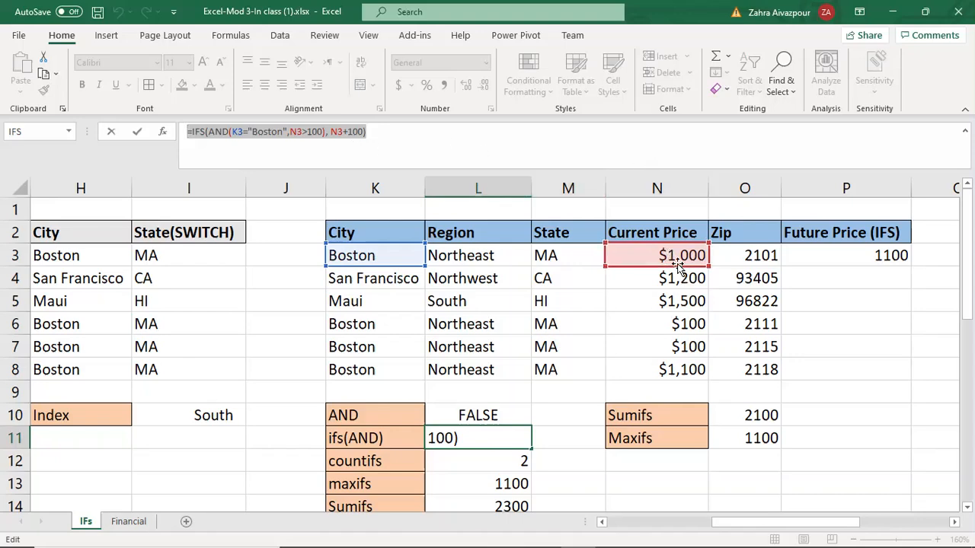
click(373, 134)
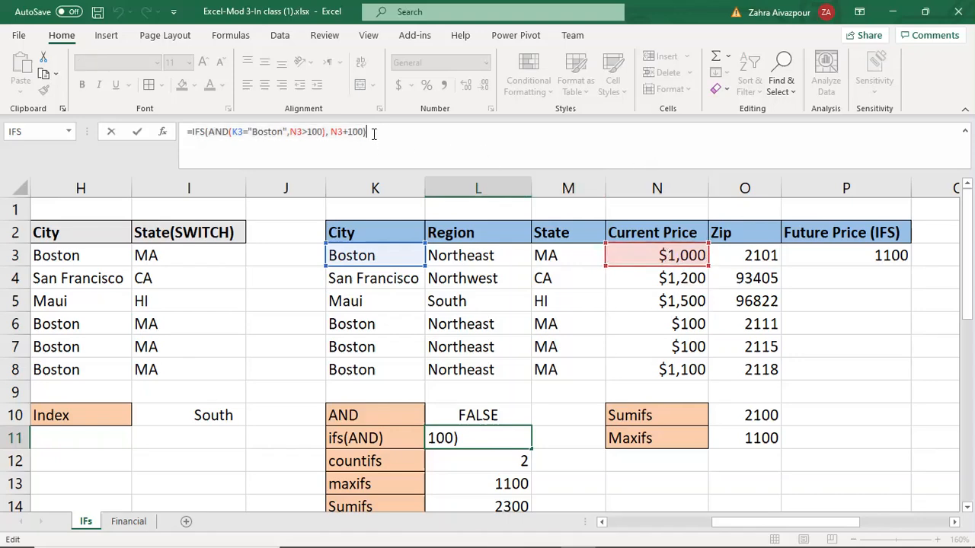
key(Return)
click(511, 440)
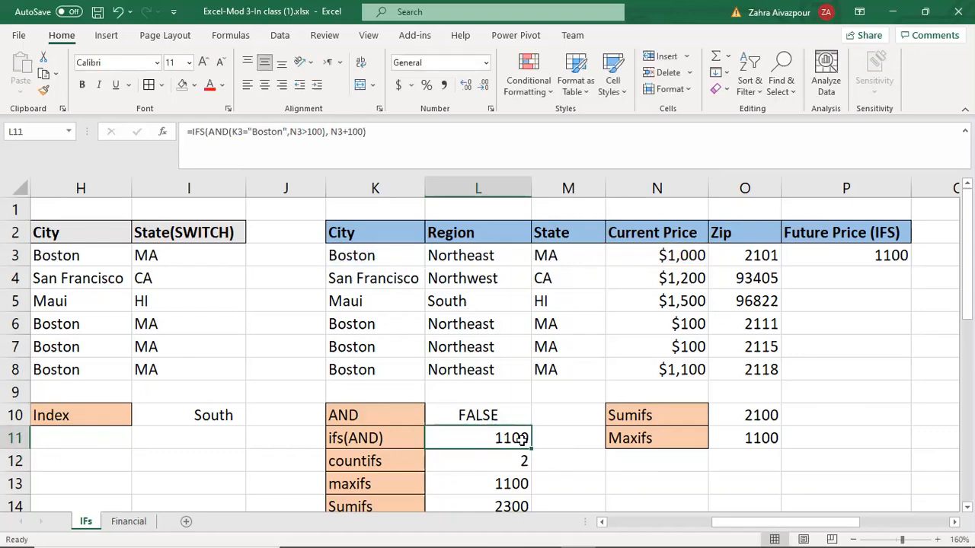
click(574, 437)
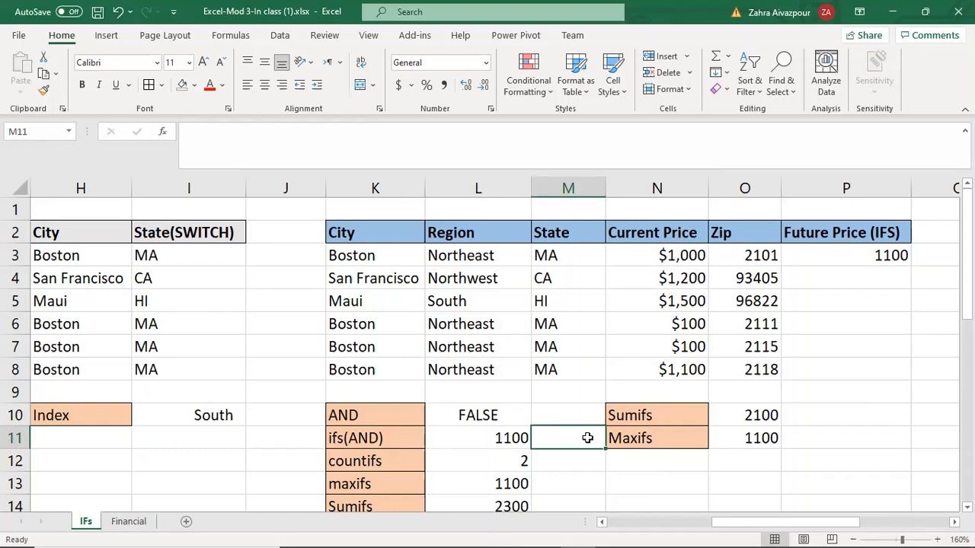
click(381, 440)
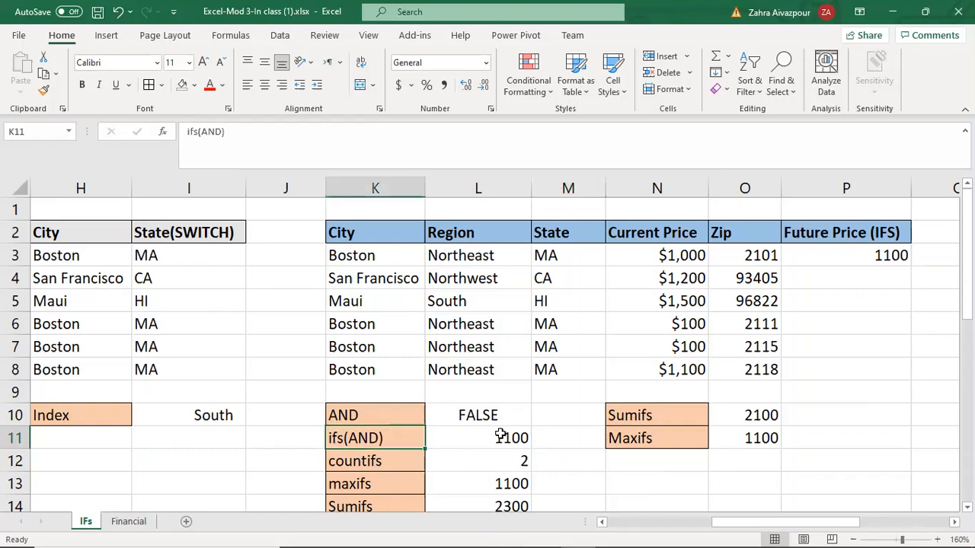
click(502, 434)
click(563, 438)
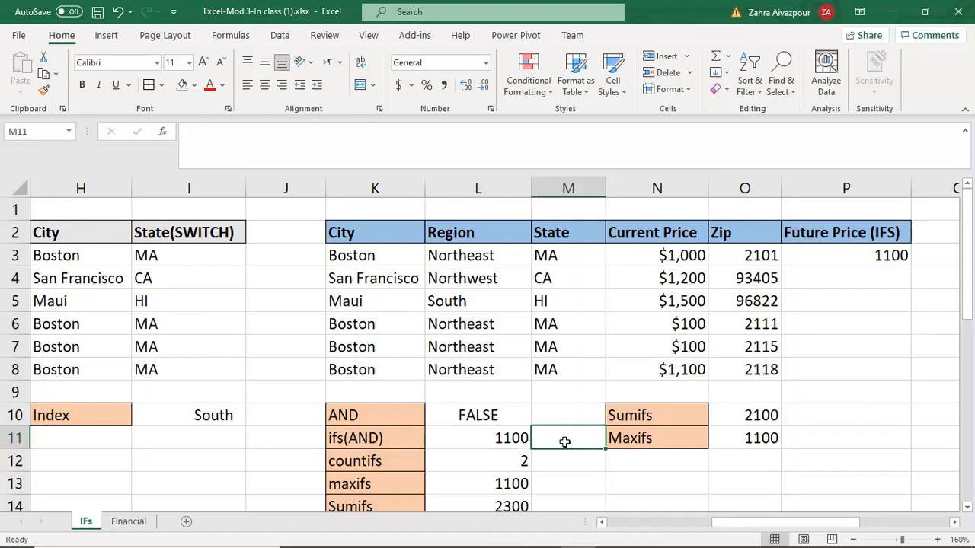
Step: Examine the COUNTIFS formula in L12 by opening it in the formula bar
scroll(577, 440, down, 1)
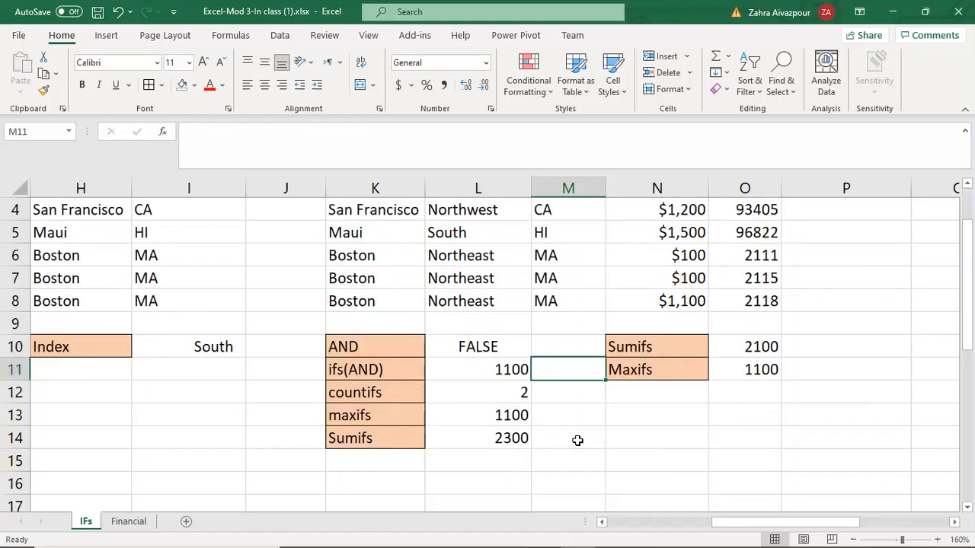
click(488, 402)
scroll(558, 408, up, 1)
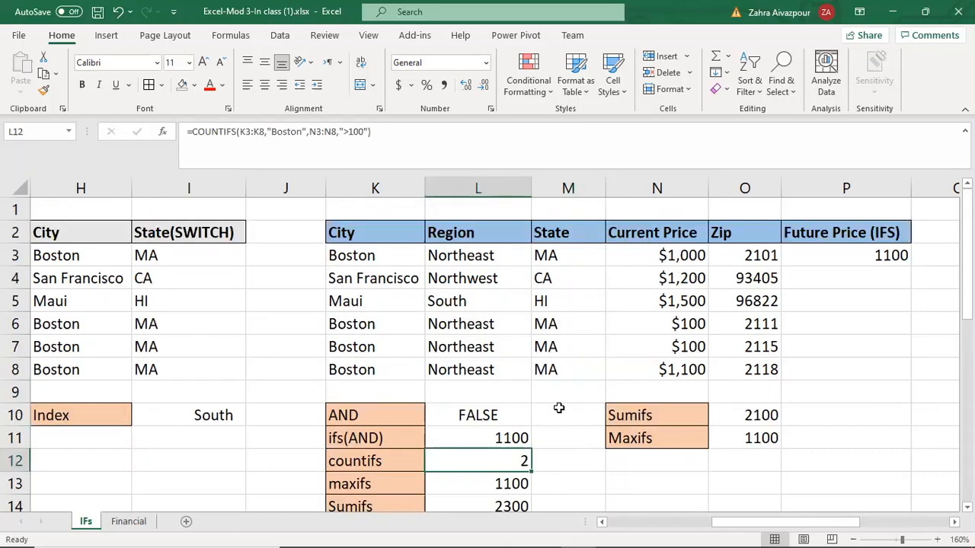
scroll(563, 408, down, 1)
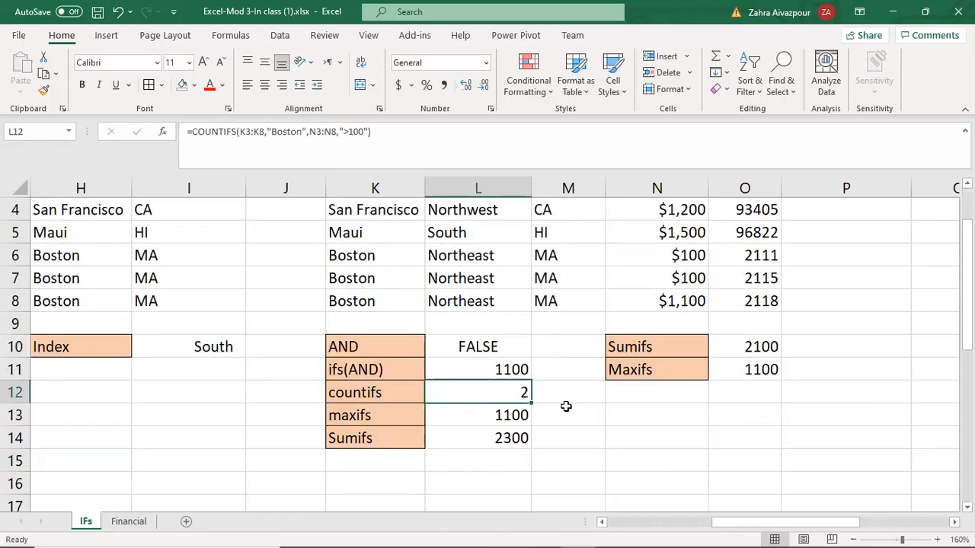
scroll(566, 400, up, 1)
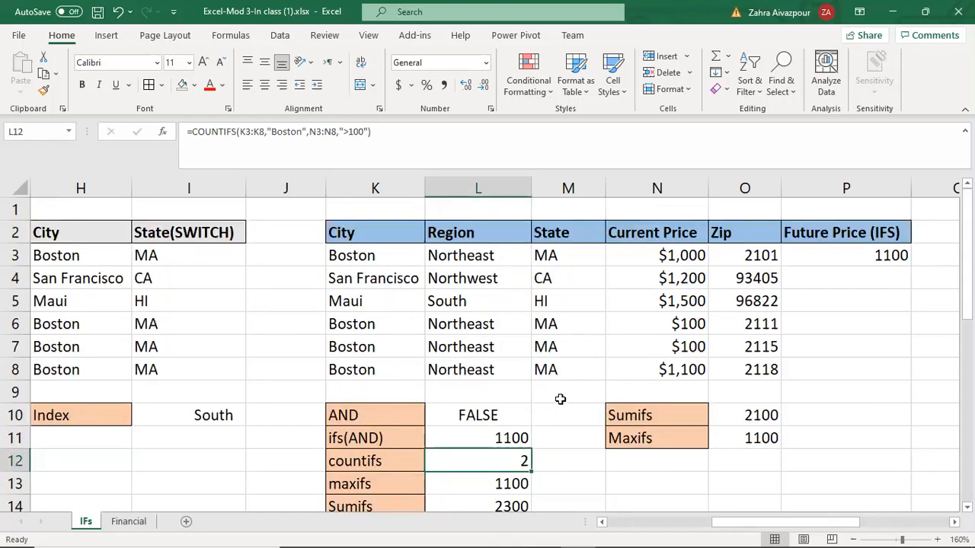
click(382, 129)
drag(382, 129, 186, 131)
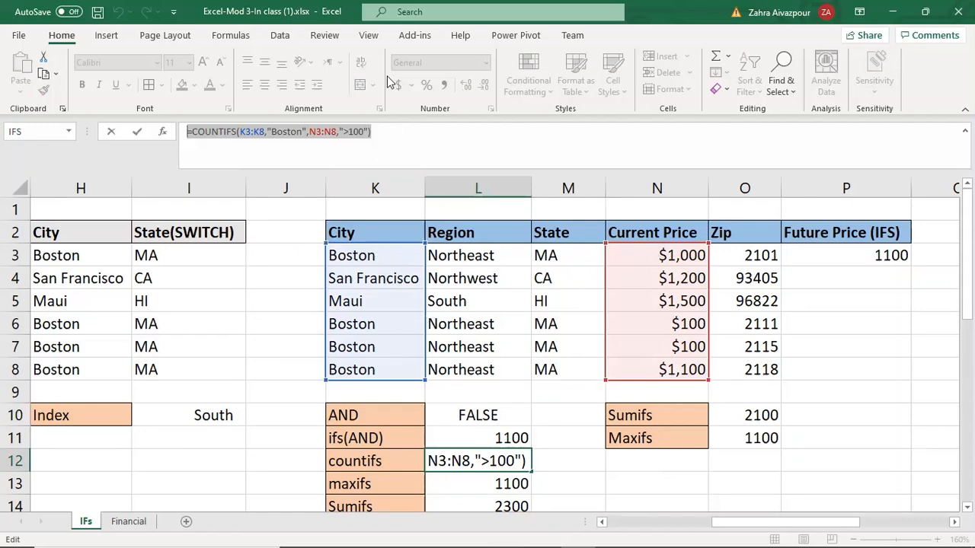
click(382, 132)
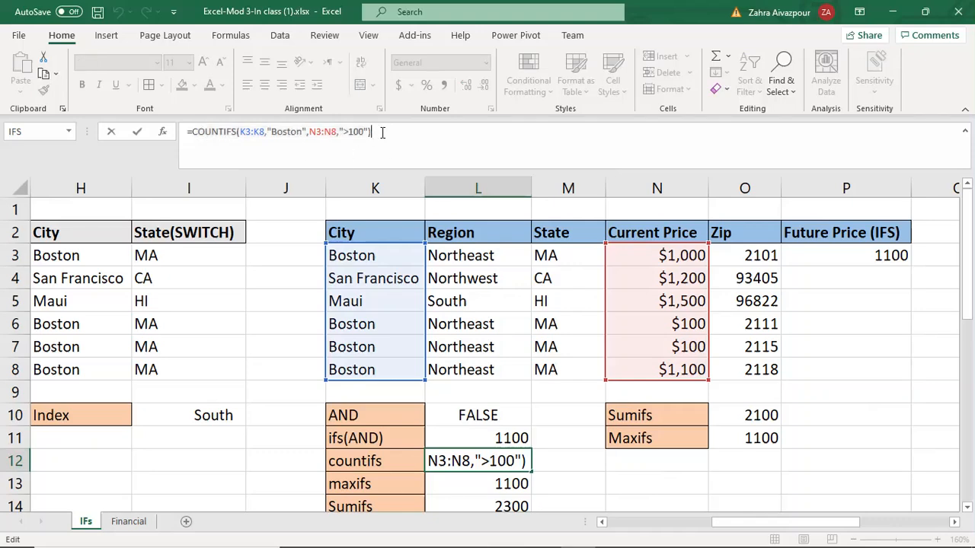
key(Return)
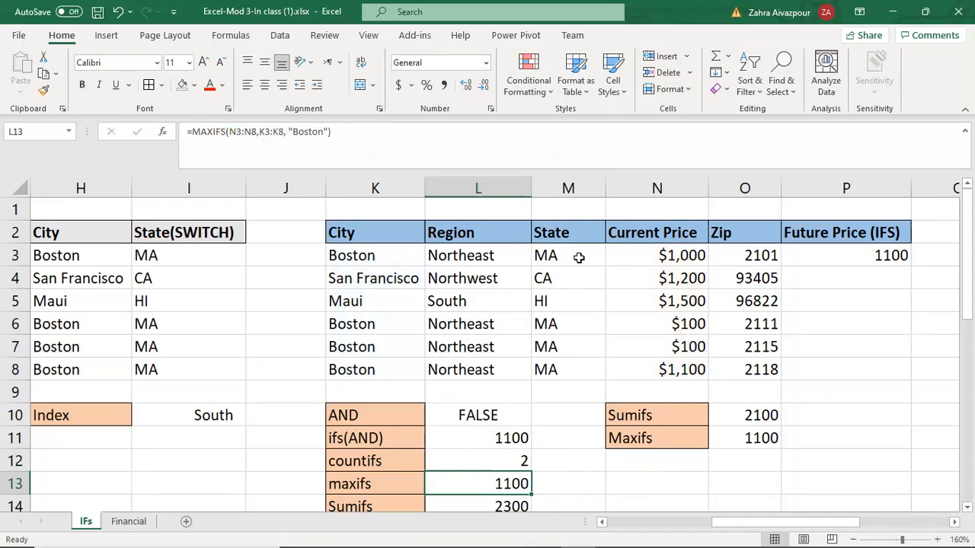
scroll(590, 446, down, 1)
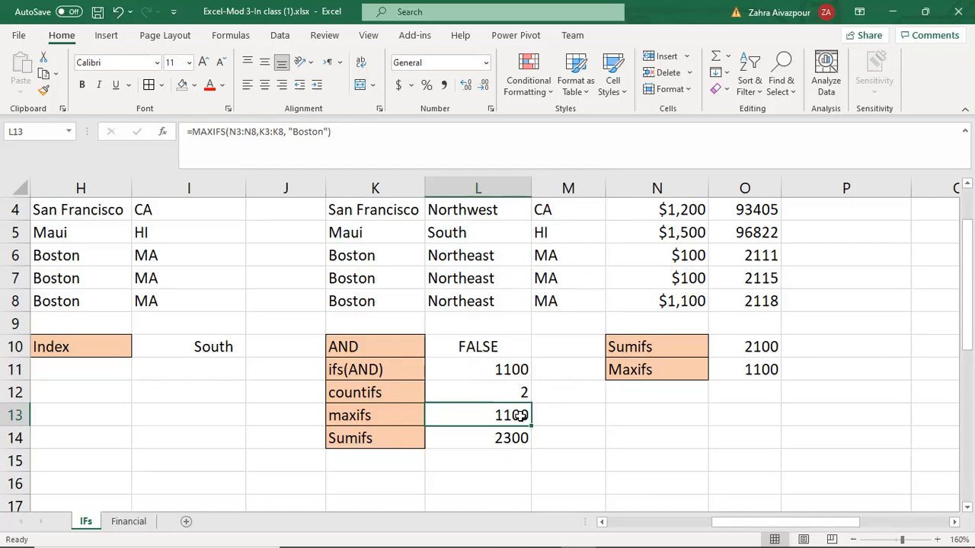
scroll(567, 420, up, 1)
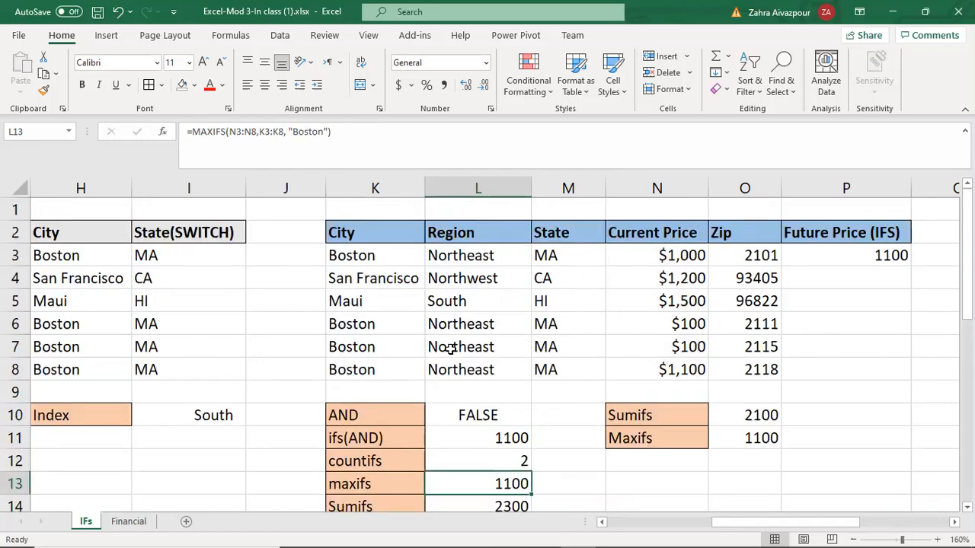
Step: Examine the MAXIFS formula in L13 by opening it for editing and selecting its text
click(564, 462)
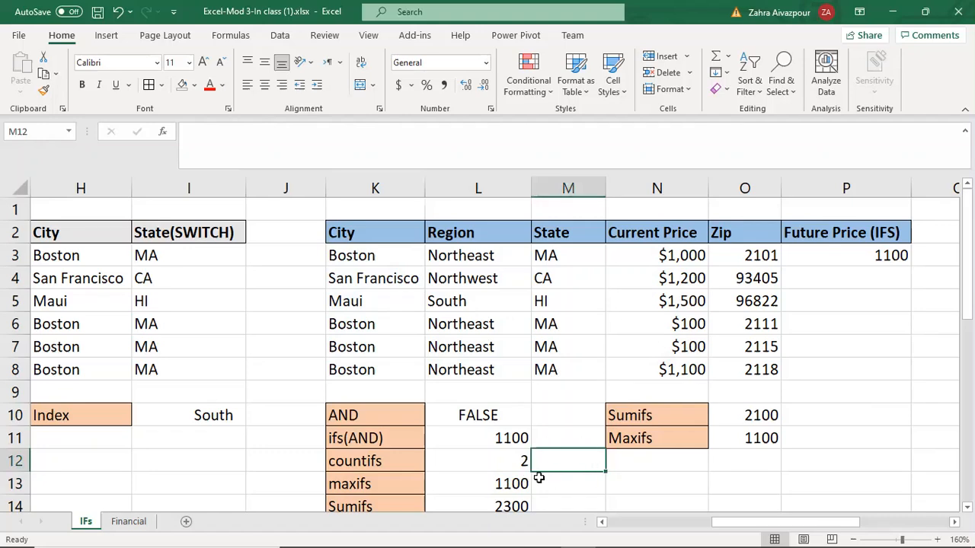
scroll(538, 477, down, 1)
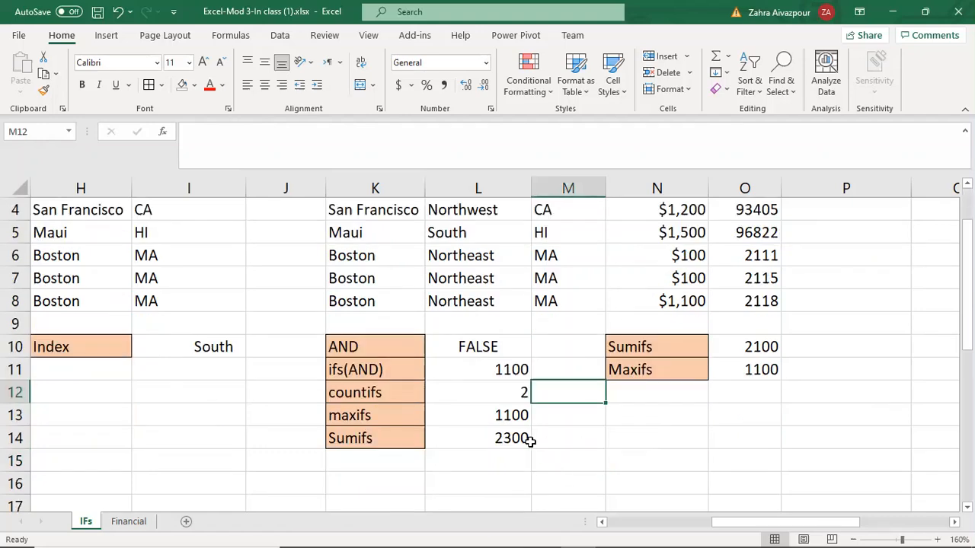
click(496, 416)
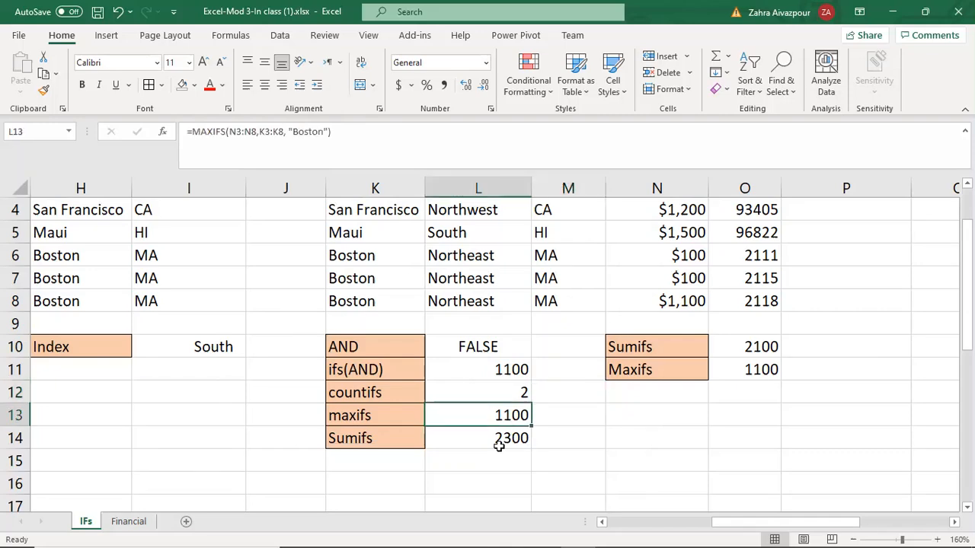
scroll(499, 445, up, 1)
drag(347, 134, 187, 132)
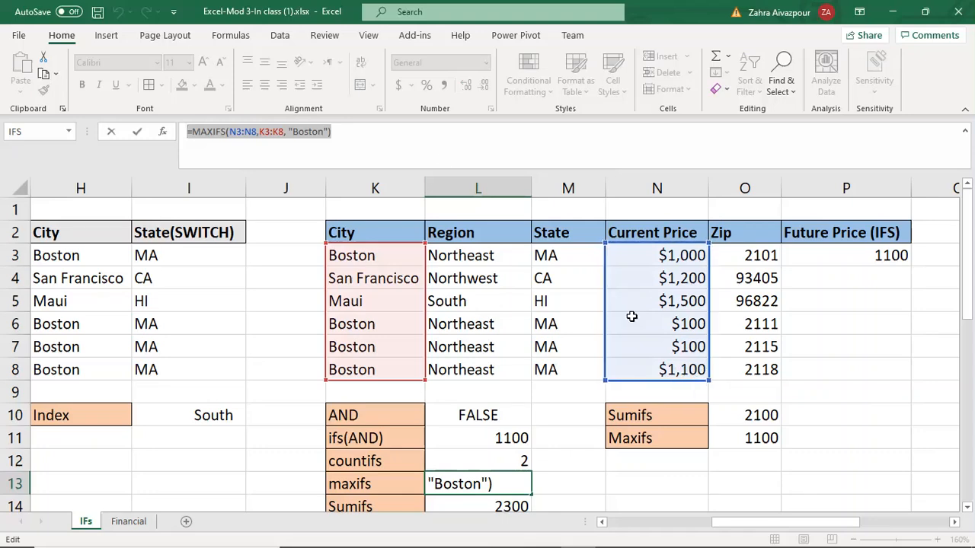
click(352, 130)
key(Return)
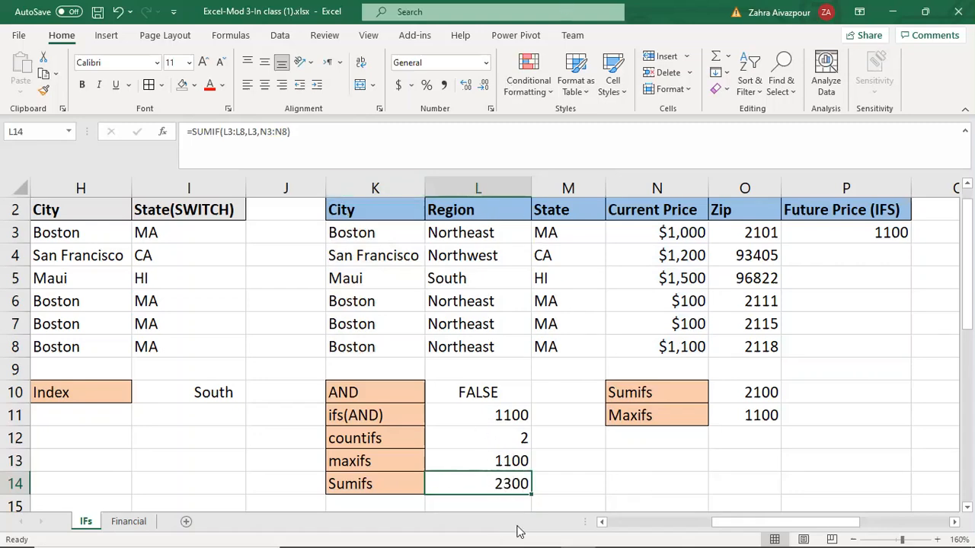
Step: Select the MAXIFS result in L13 again and look over the function library categories
scroll(549, 460, up, 1)
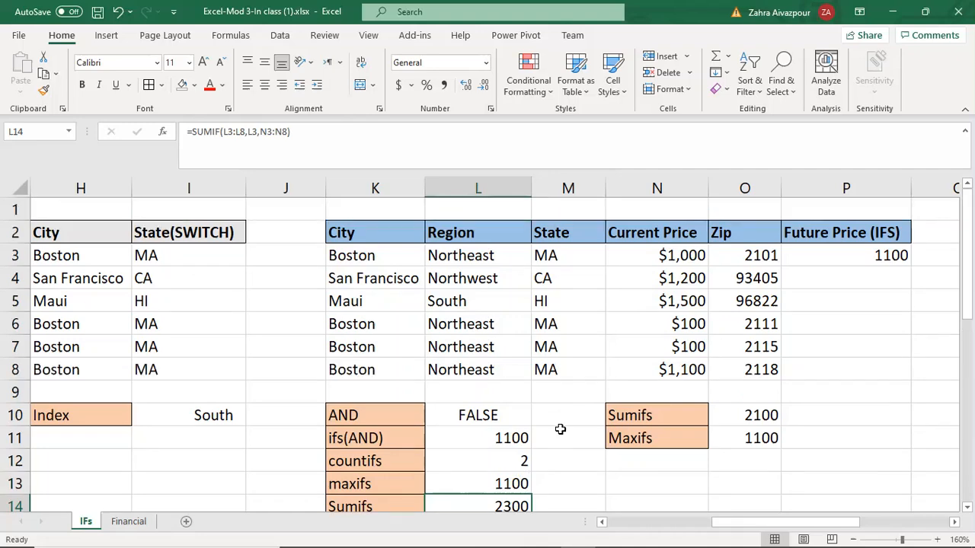
click(571, 479)
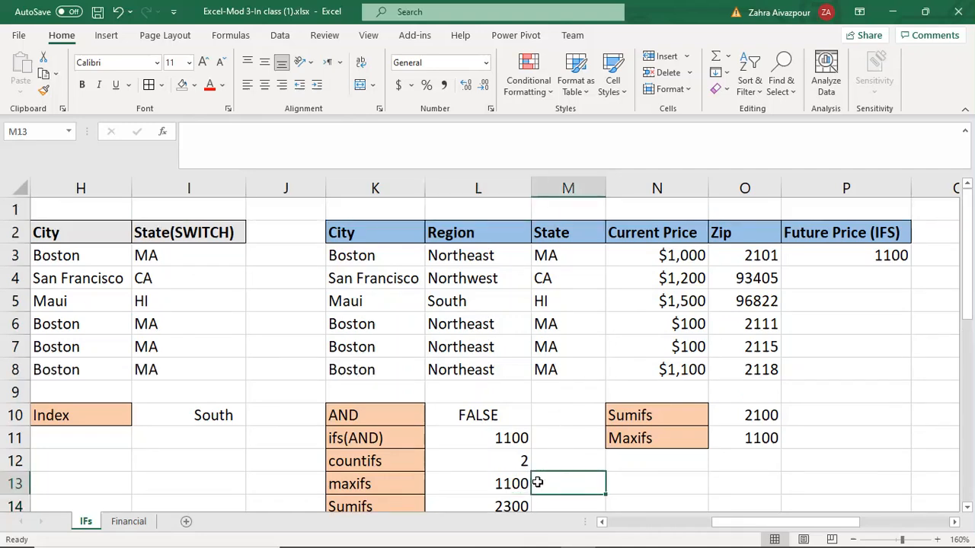
click(498, 482)
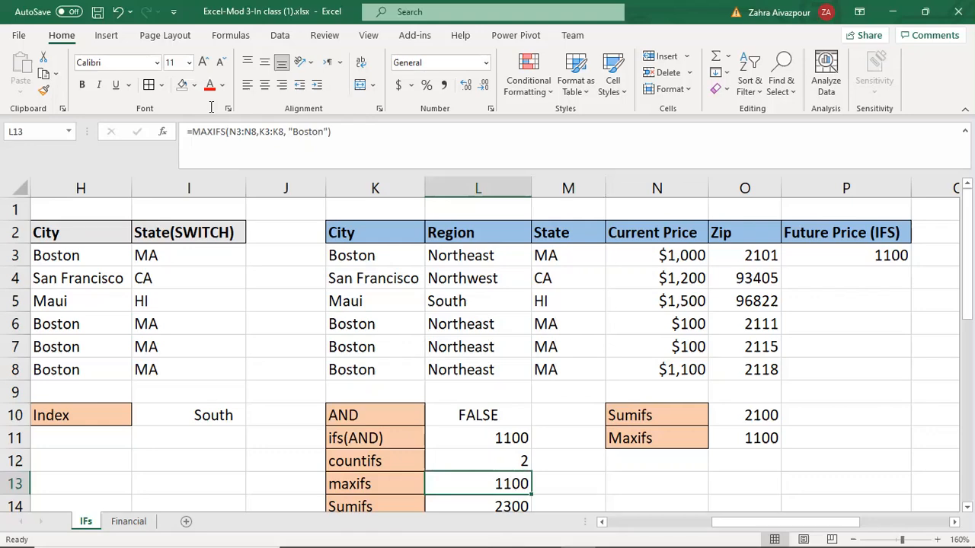
click(229, 37)
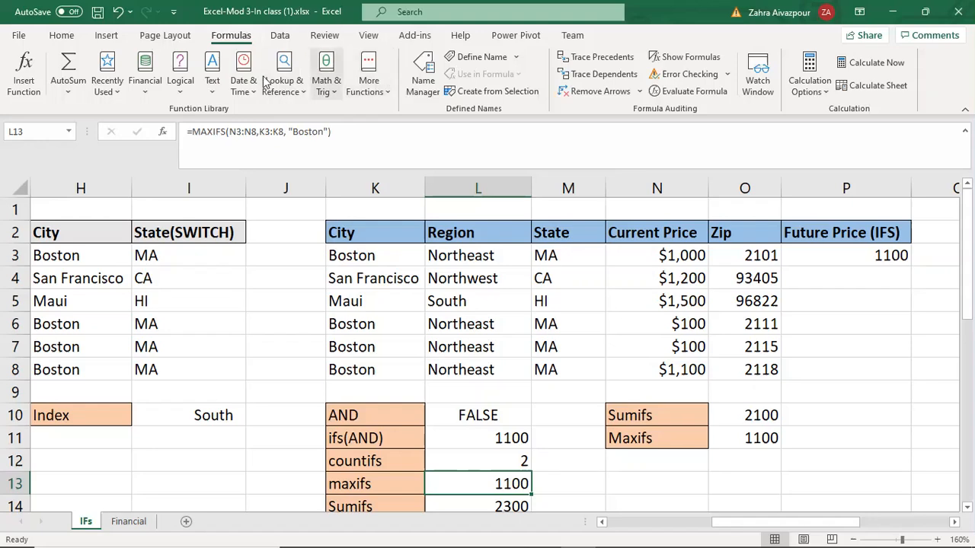
click(61, 37)
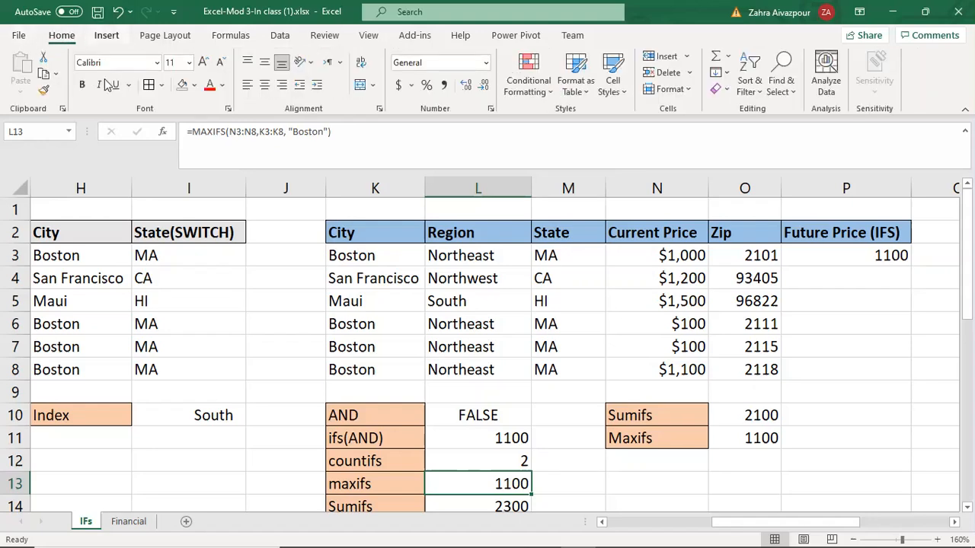